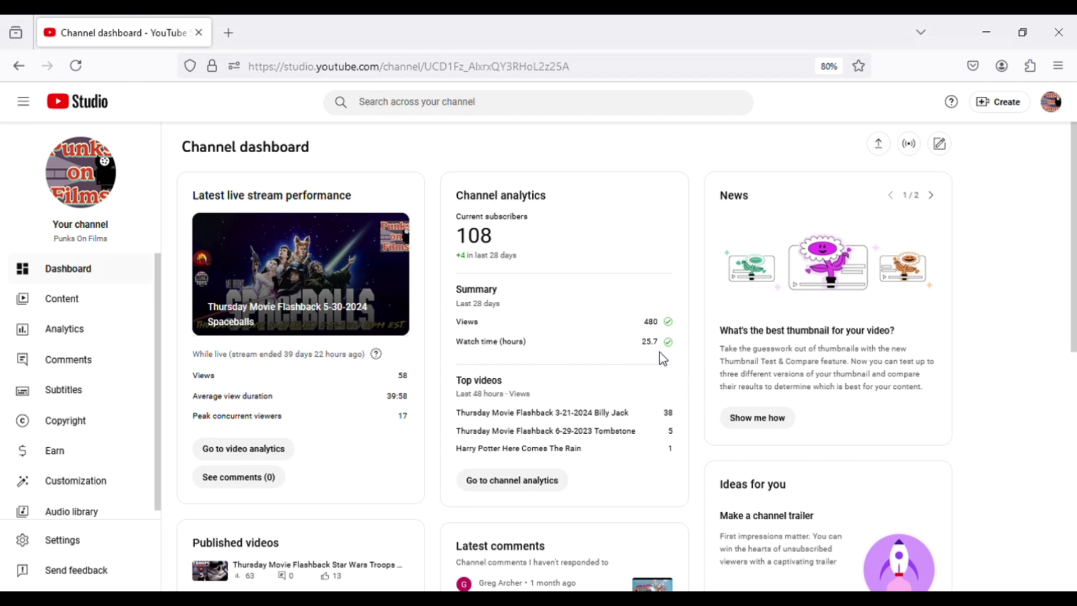
Start a new video promotion from the channel content, using the existing Google Ads account and the Audience growth goal.
{"action": "mouse_move", "coordinate": [664, 355]}
{"action": "left_click", "coordinate": [66, 306]}
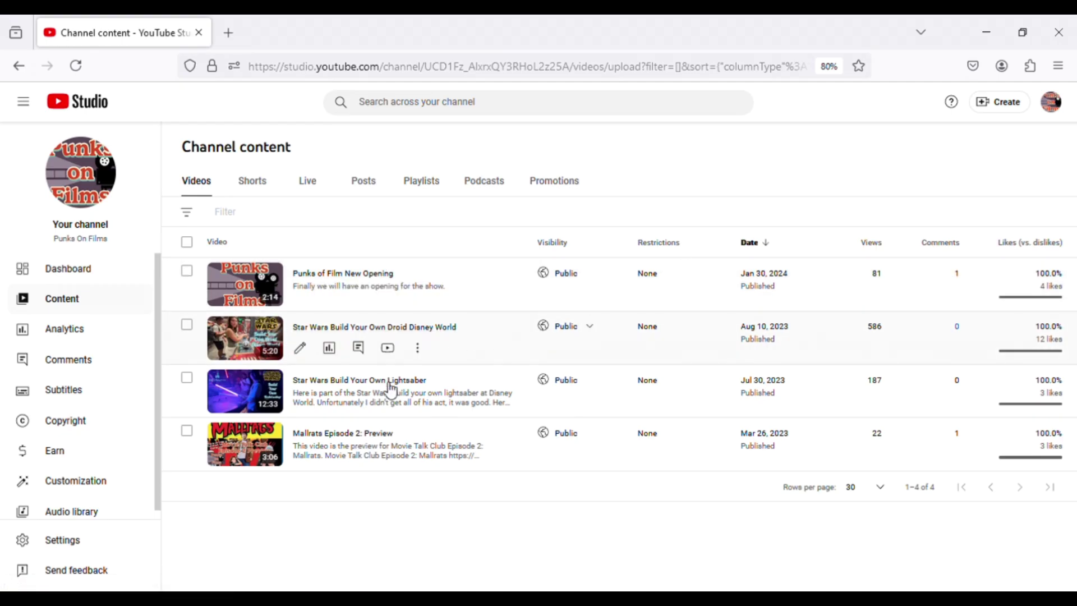
{"action": "left_click", "coordinate": [576, 190]}
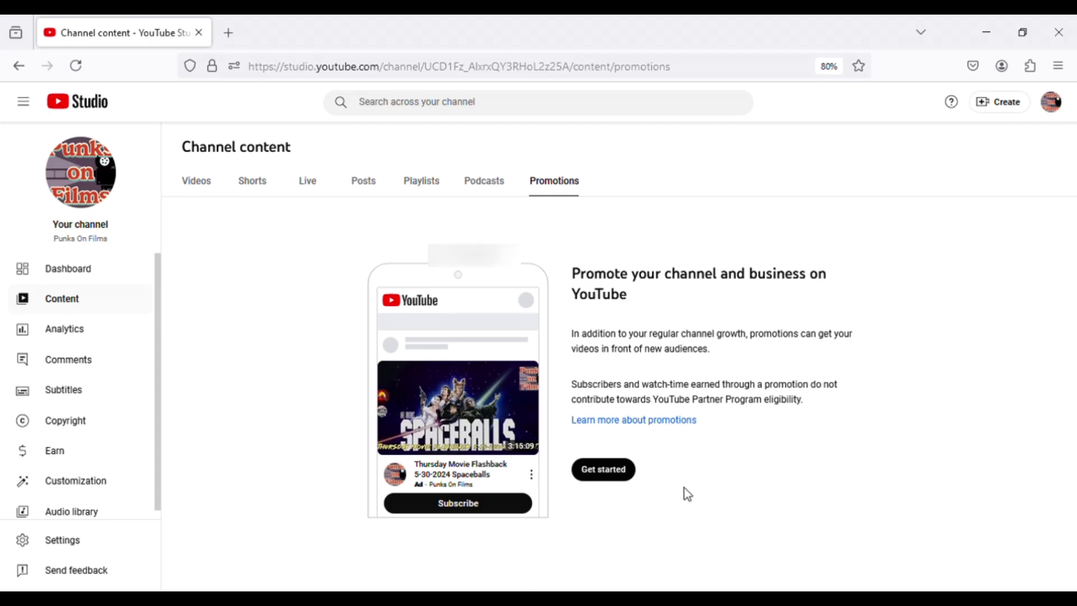
{"action": "left_click", "coordinate": [604, 474]}
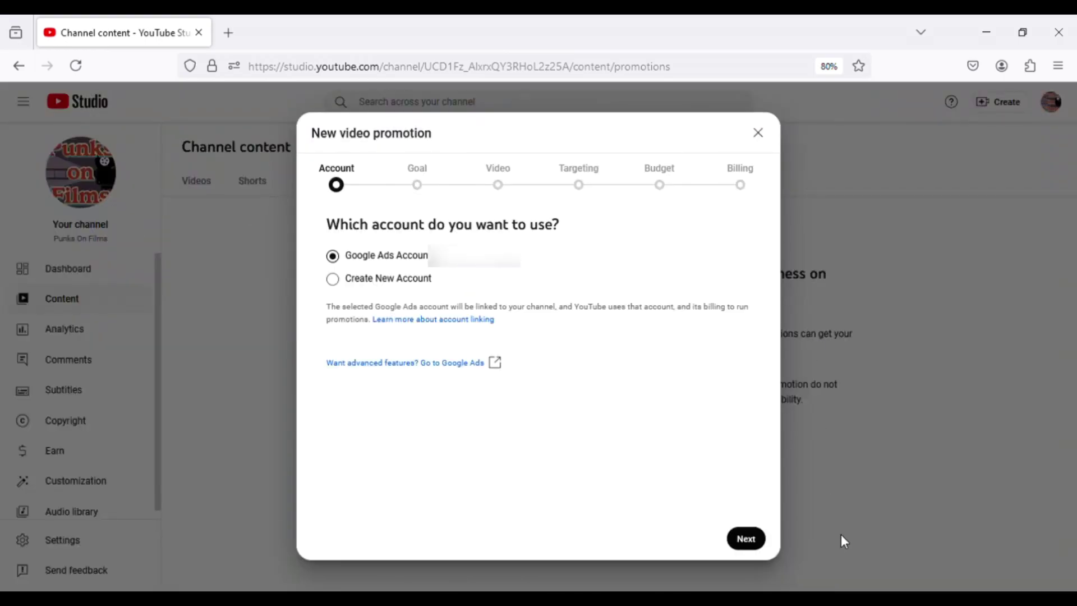
{"action": "left_click", "coordinate": [751, 541]}
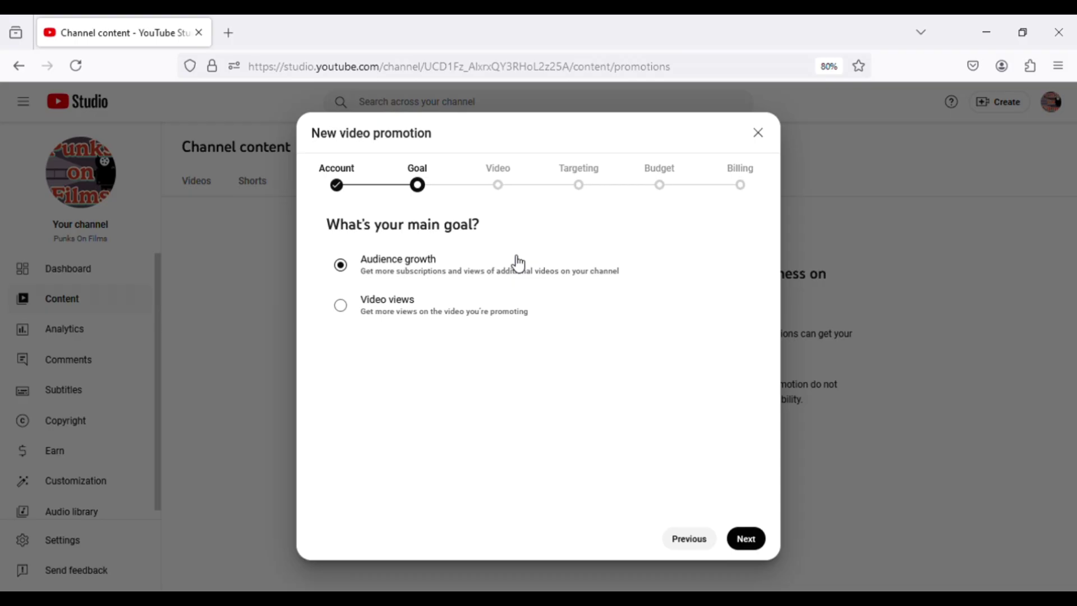
{"action": "left_click", "coordinate": [761, 544]}
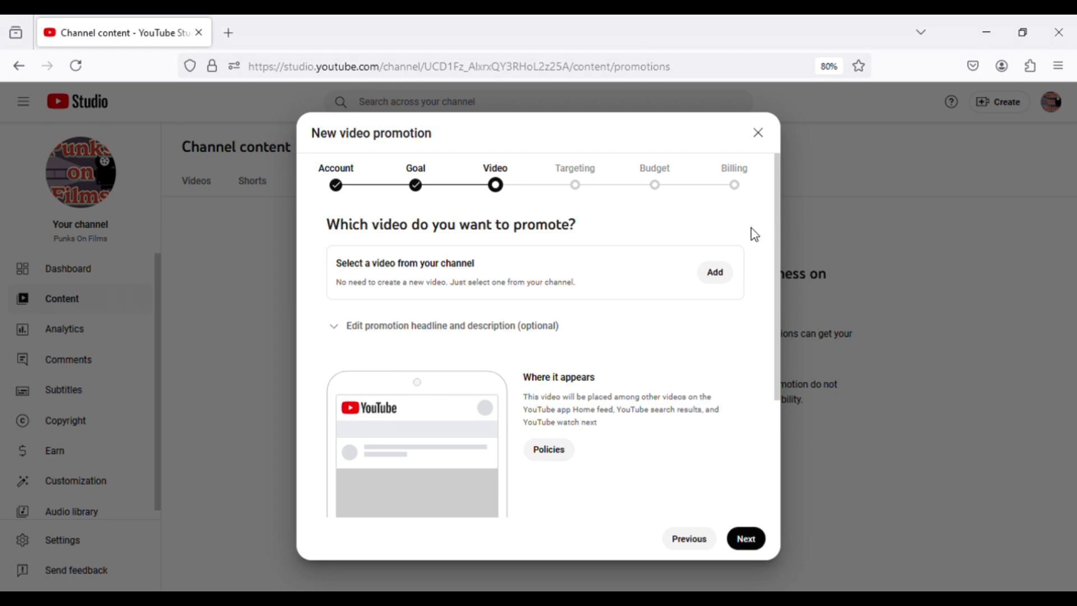
Choose "Star Wars Build Your Own Droid Disney World" as the video to promote and continue to targeting.
{"action": "left_click", "coordinate": [716, 274]}
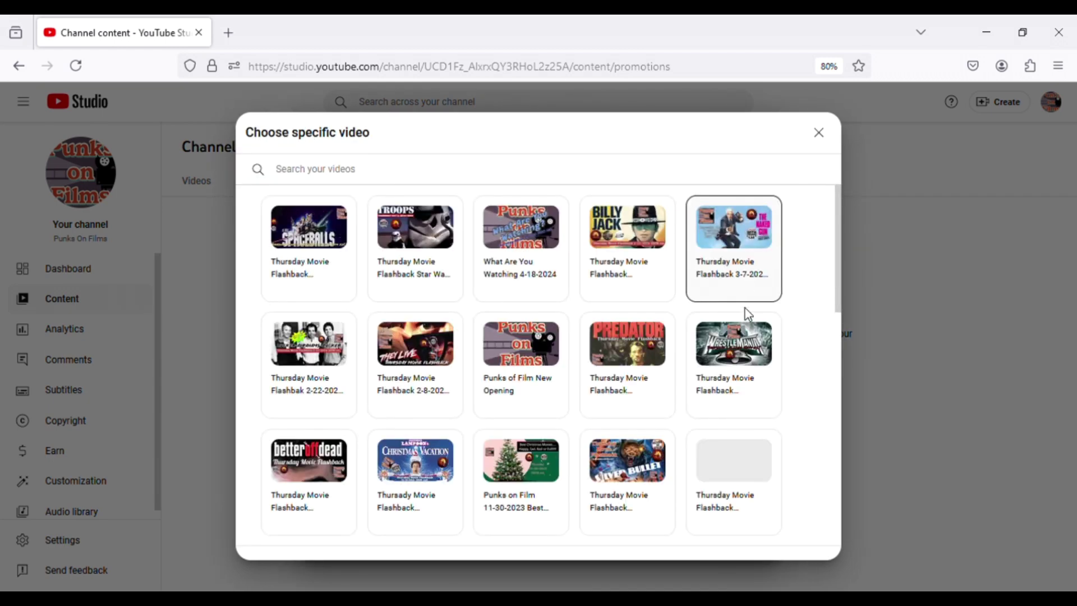
{"action": "scroll", "coordinate": [745, 313], "scroll_direction": "down", "scroll_amount": 4}
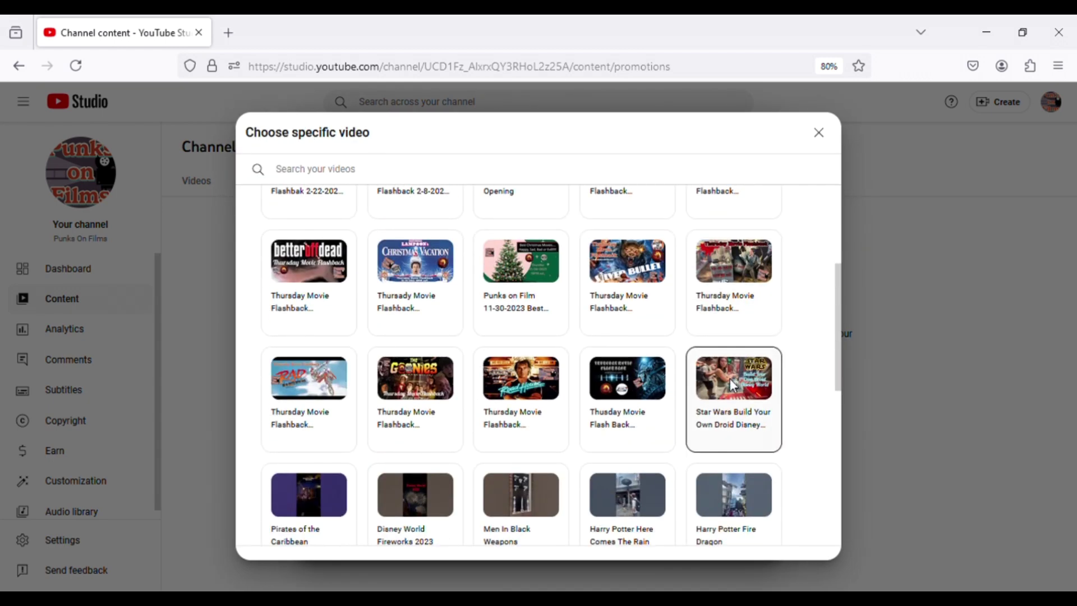
{"action": "left_click", "coordinate": [733, 386]}
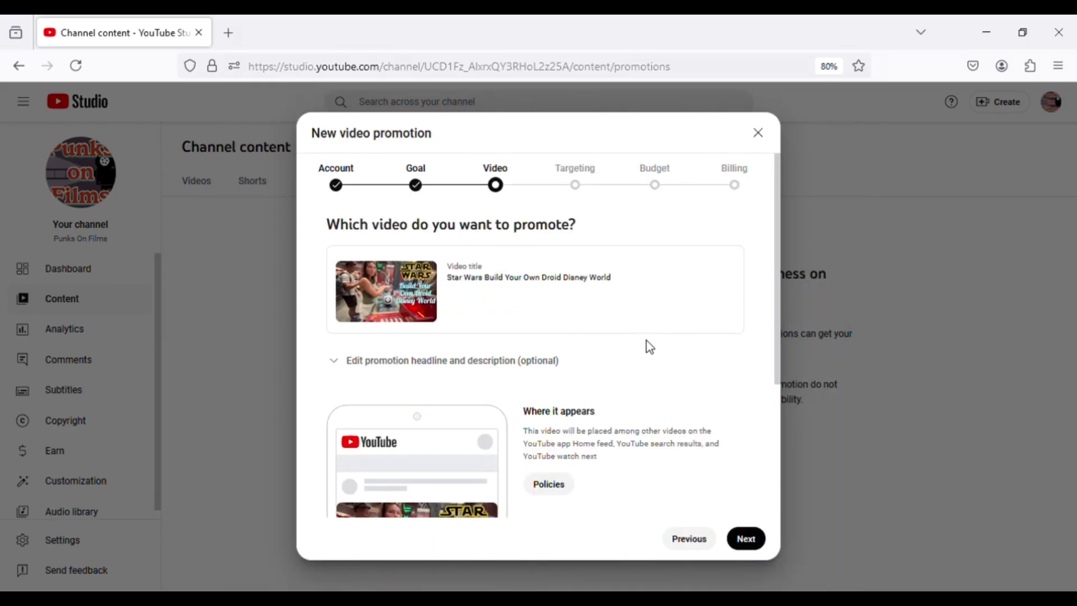
{"action": "scroll", "coordinate": [665, 393], "scroll_direction": "down", "scroll_amount": 3}
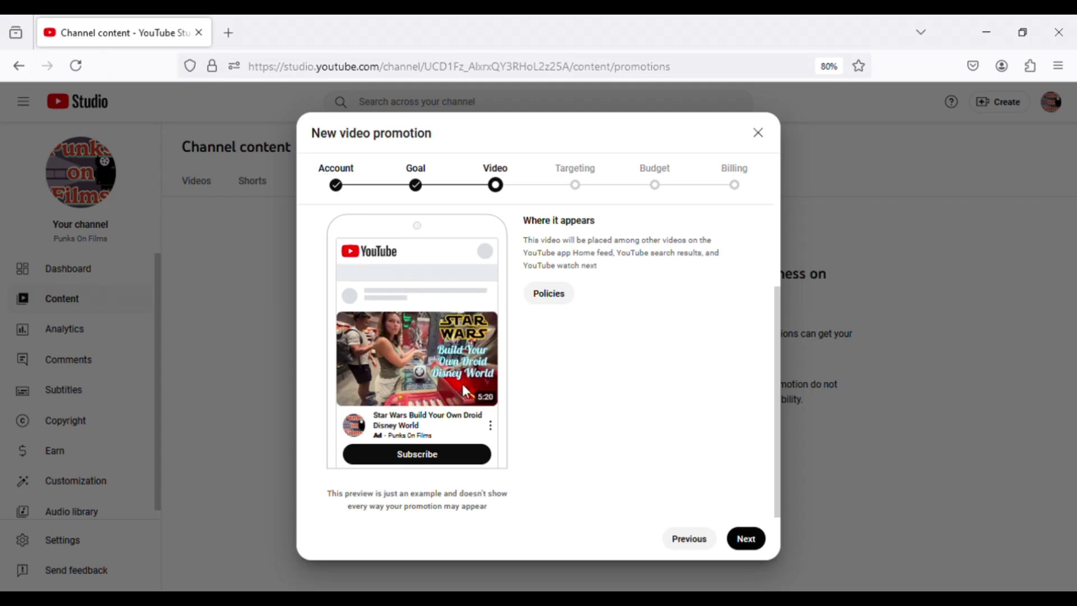
{"action": "left_click", "coordinate": [747, 544]}
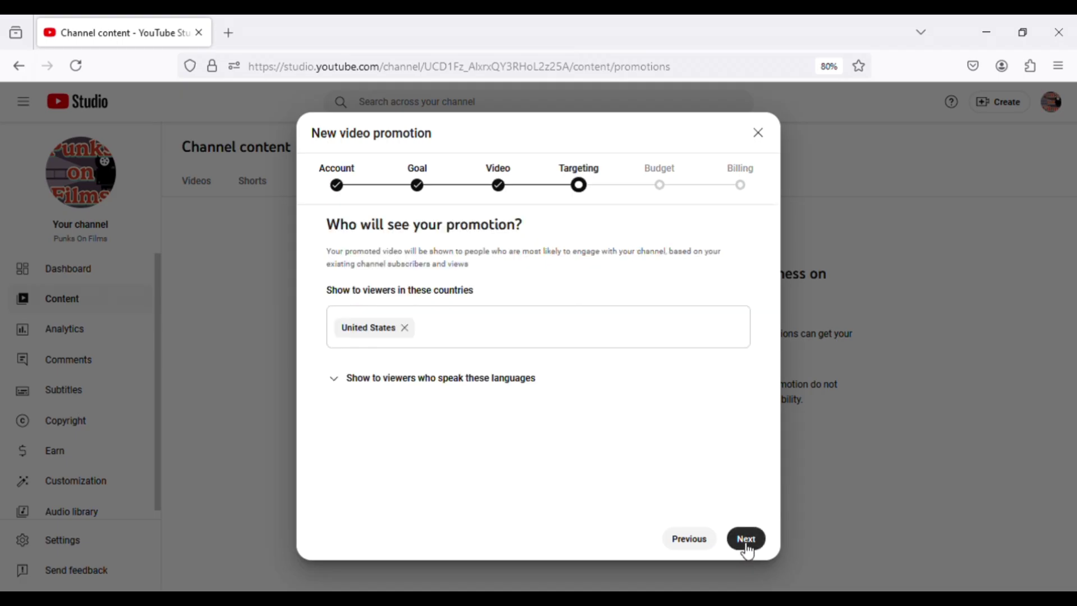
Replace United States with India and Indonesia in the promotion's target countries.
{"action": "left_click", "coordinate": [405, 328]}
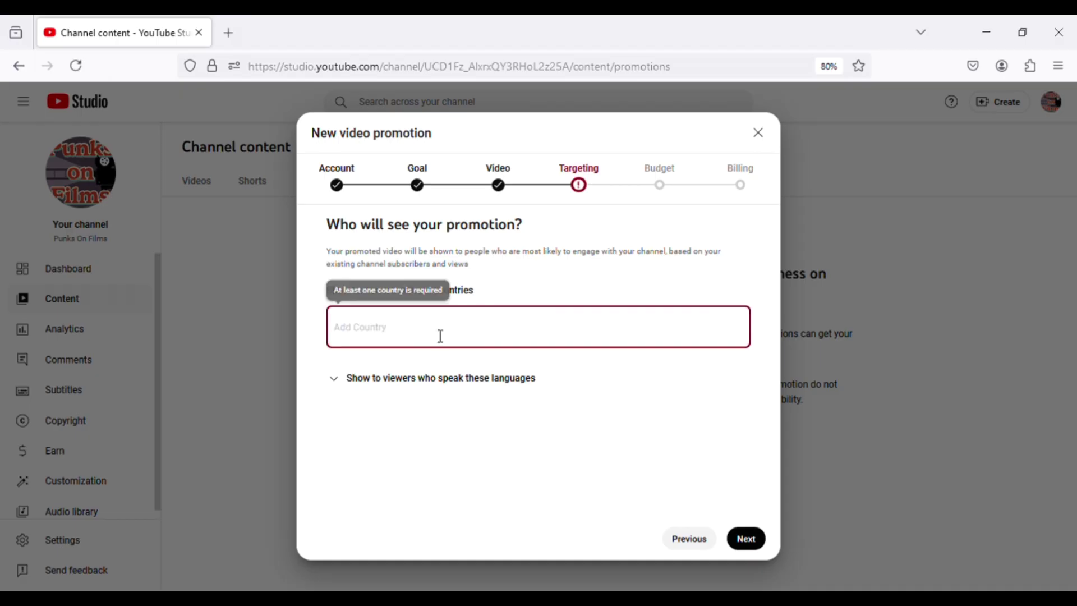
{"action": "left_click", "coordinate": [440, 335]}
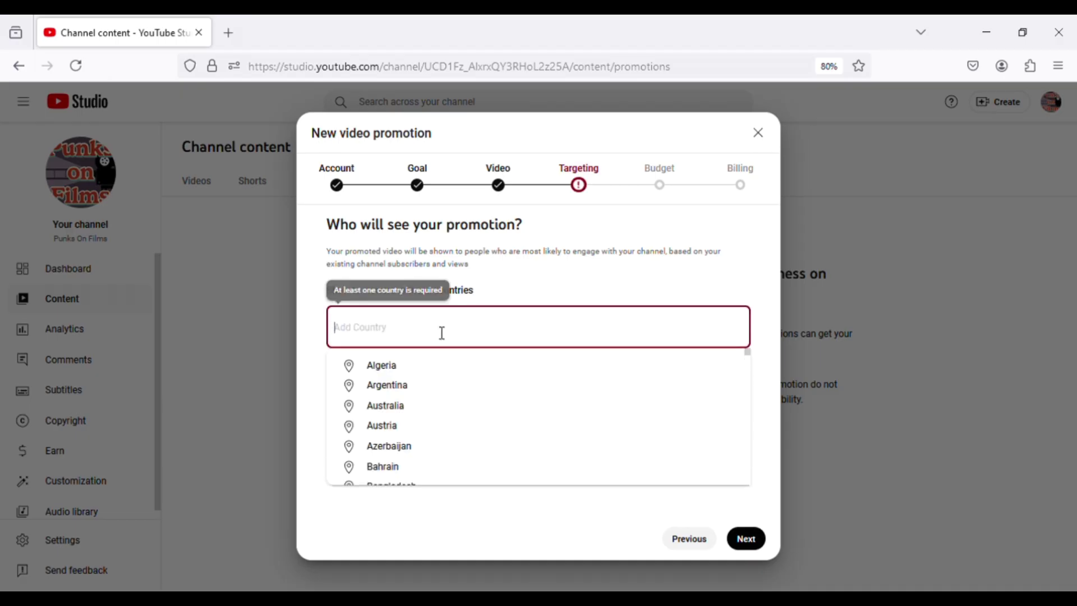
{"action": "type", "text": "in"}
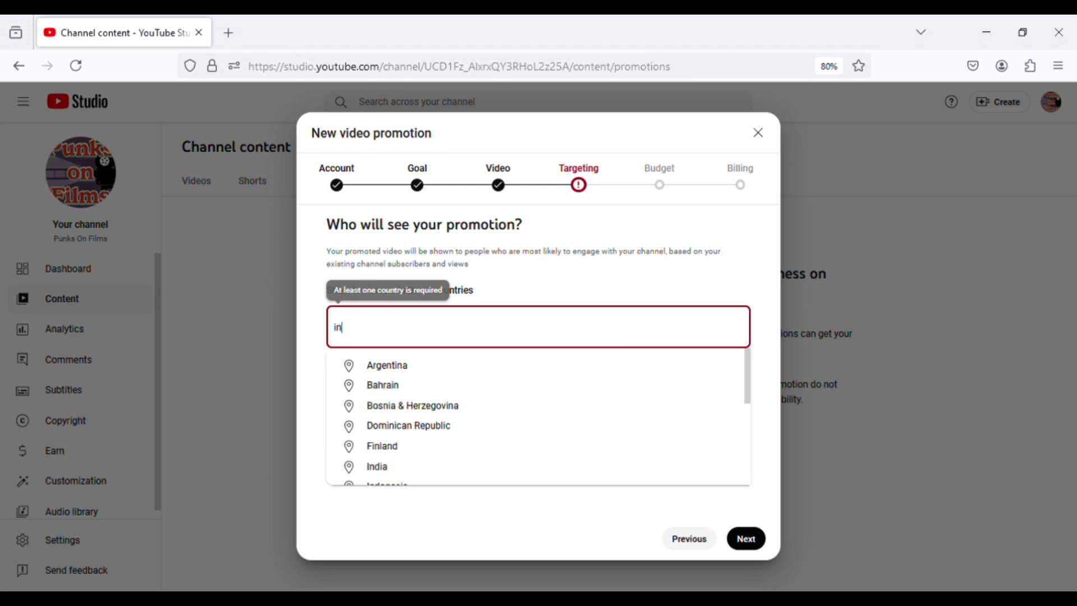
{"action": "type", "text": "d"}
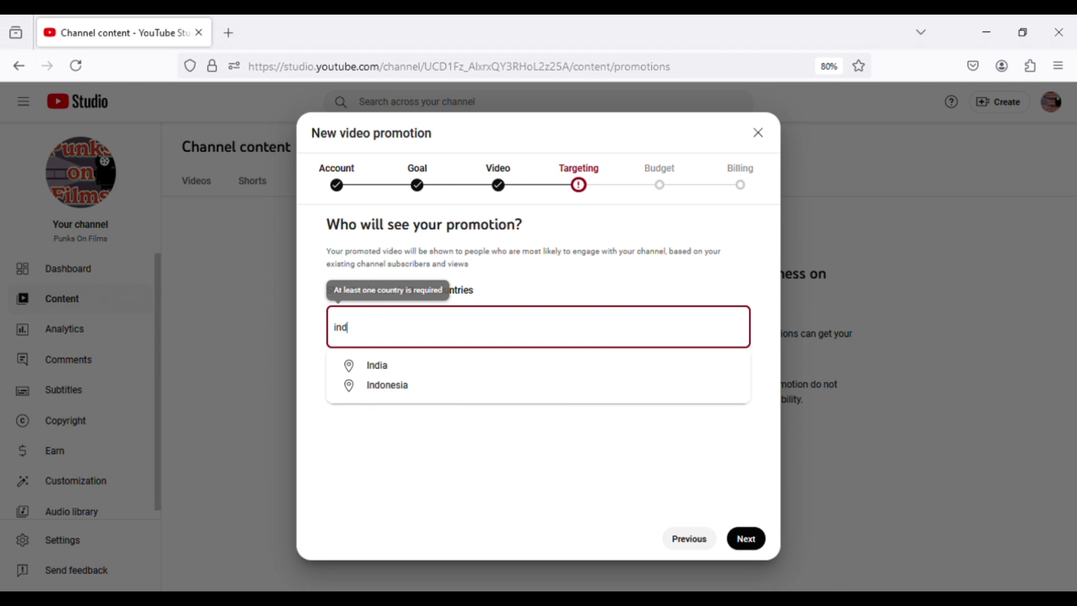
{"action": "left_click", "coordinate": [449, 366]}
{"action": "left_click", "coordinate": [449, 338]}
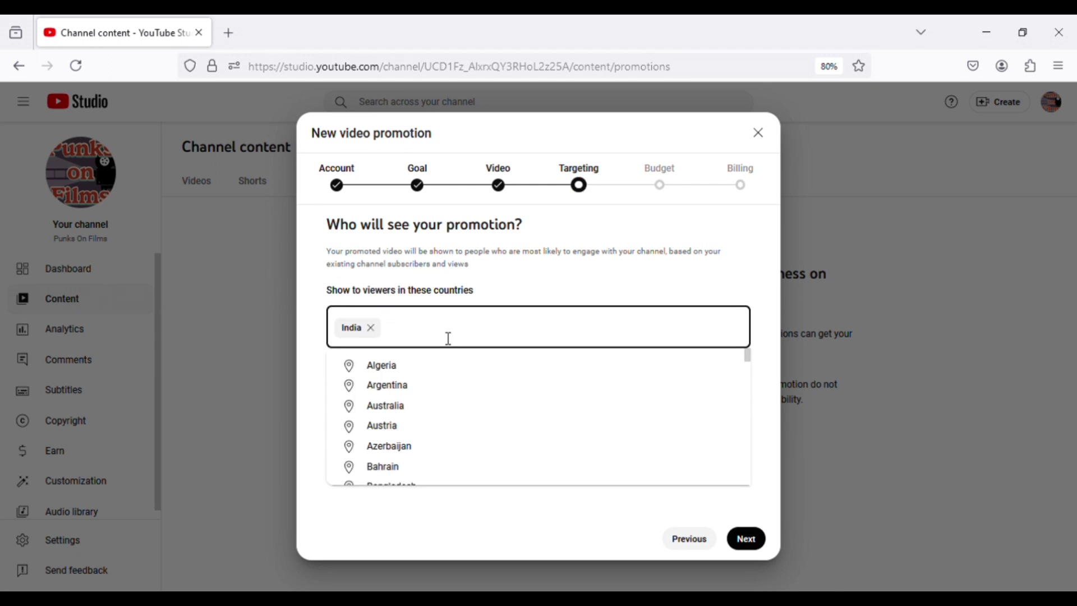
{"action": "type", "text": "ind"}
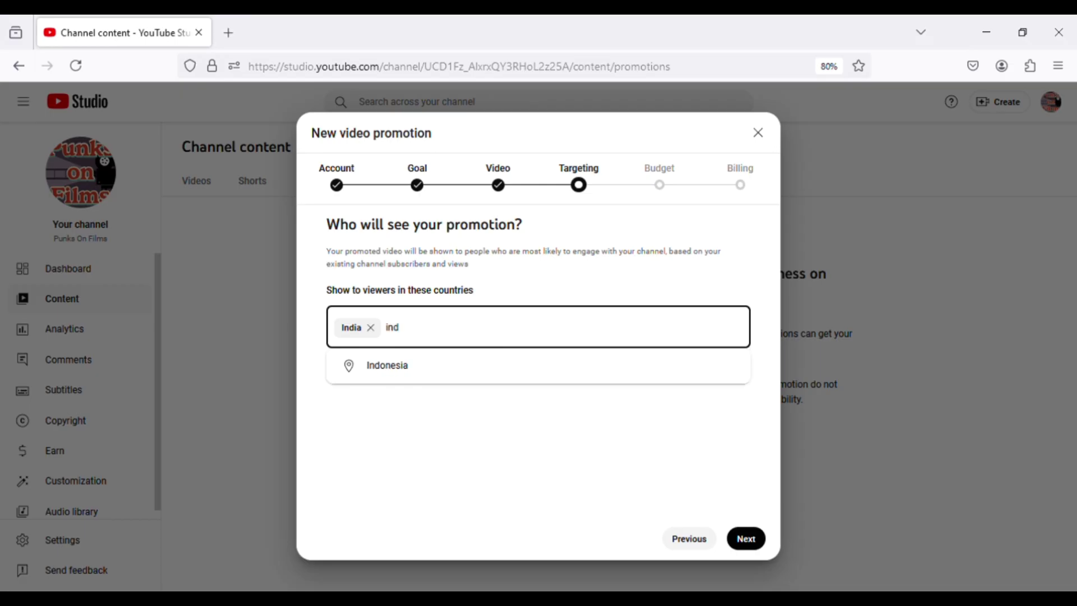
{"action": "left_click", "coordinate": [419, 373]}
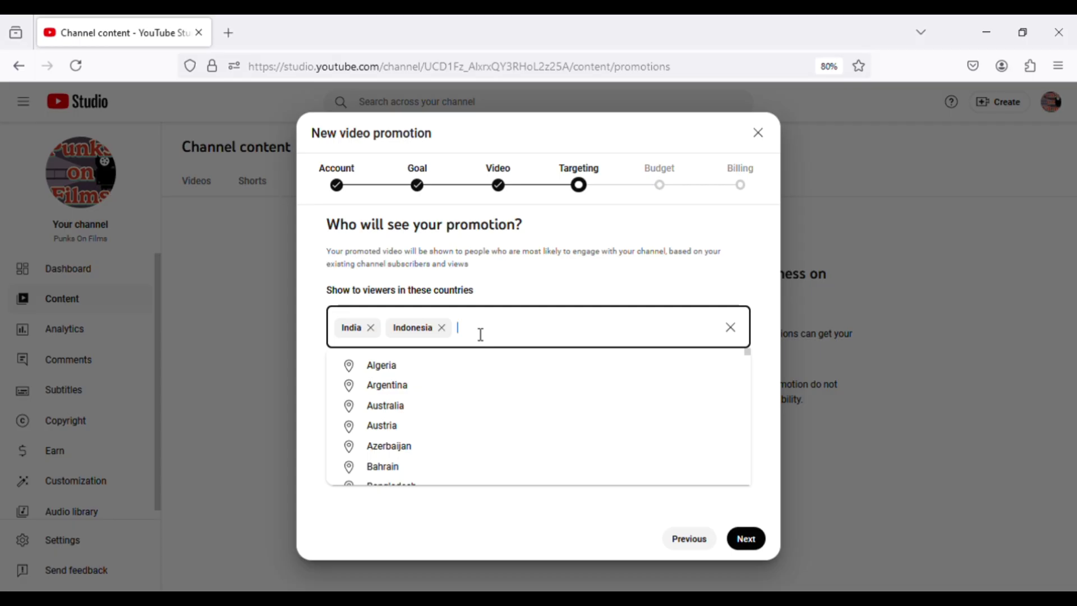
Add Pakistan, Philippines and Uganda to the promotion's target countries.
{"action": "type", "text": "pa"}
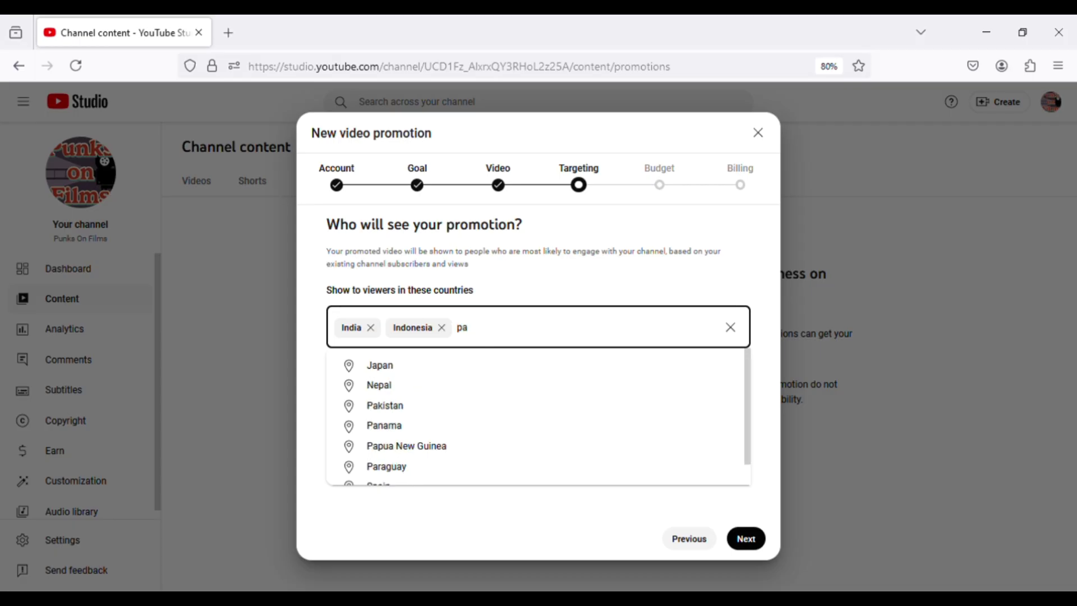
{"action": "type", "text": "k"}
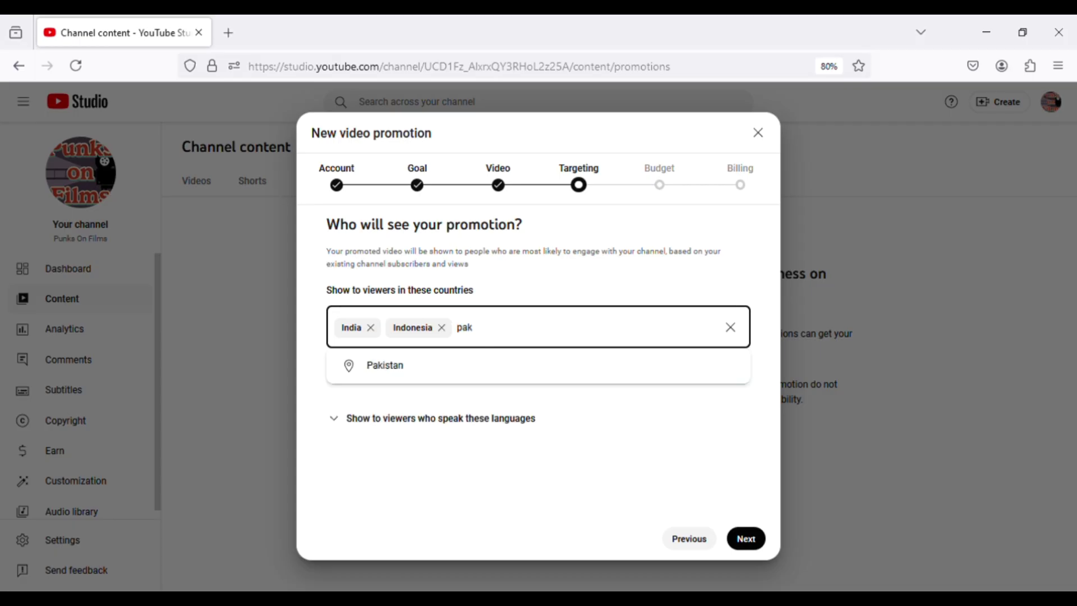
{"action": "left_click", "coordinate": [450, 366]}
{"action": "left_click", "coordinate": [536, 335]}
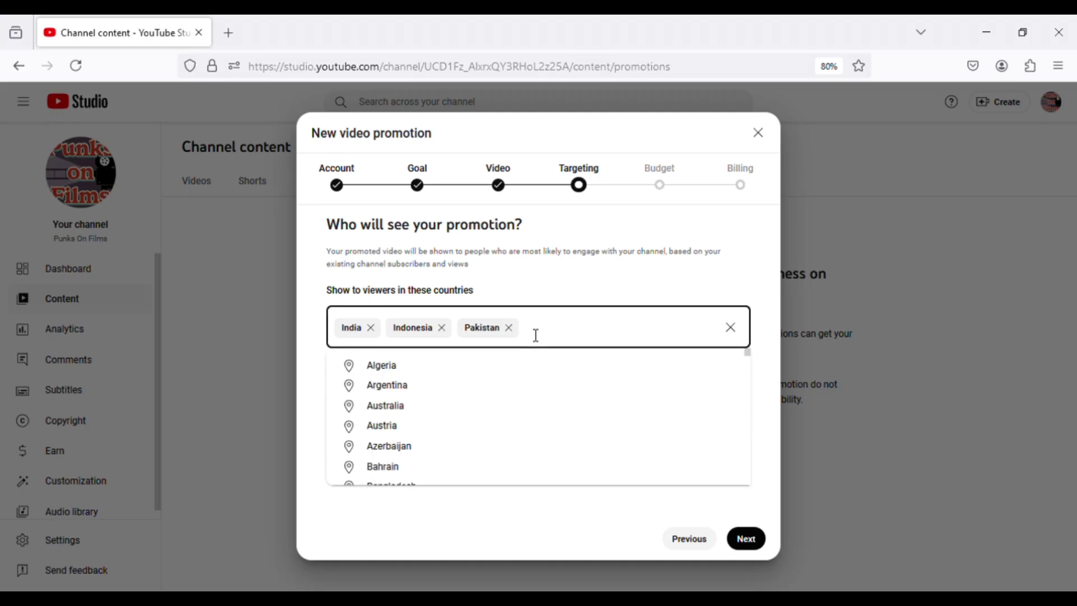
{"action": "type", "text": "phi"}
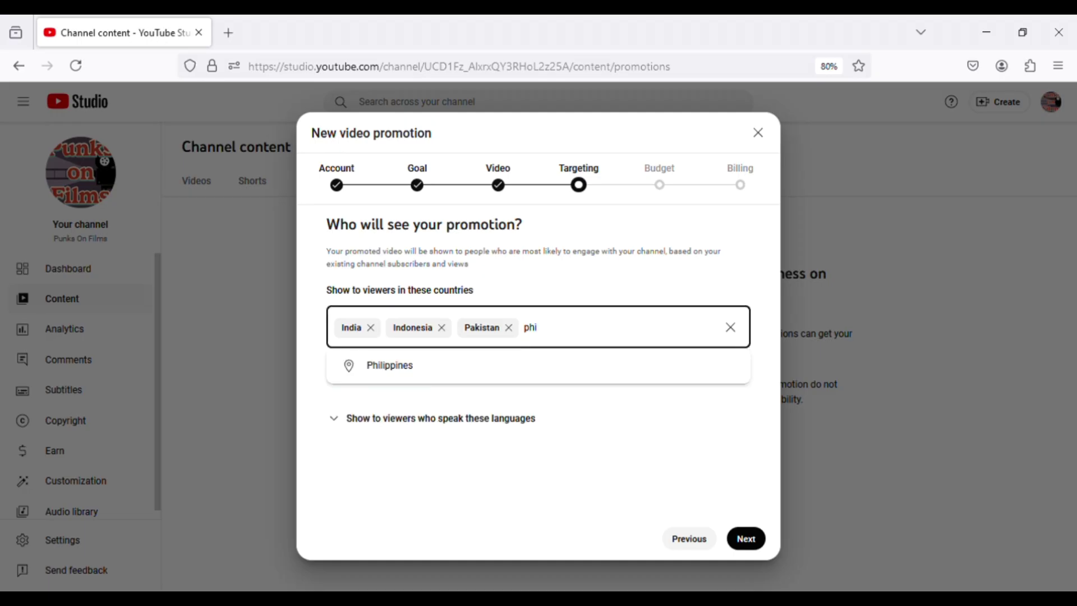
{"action": "left_click", "coordinate": [428, 376]}
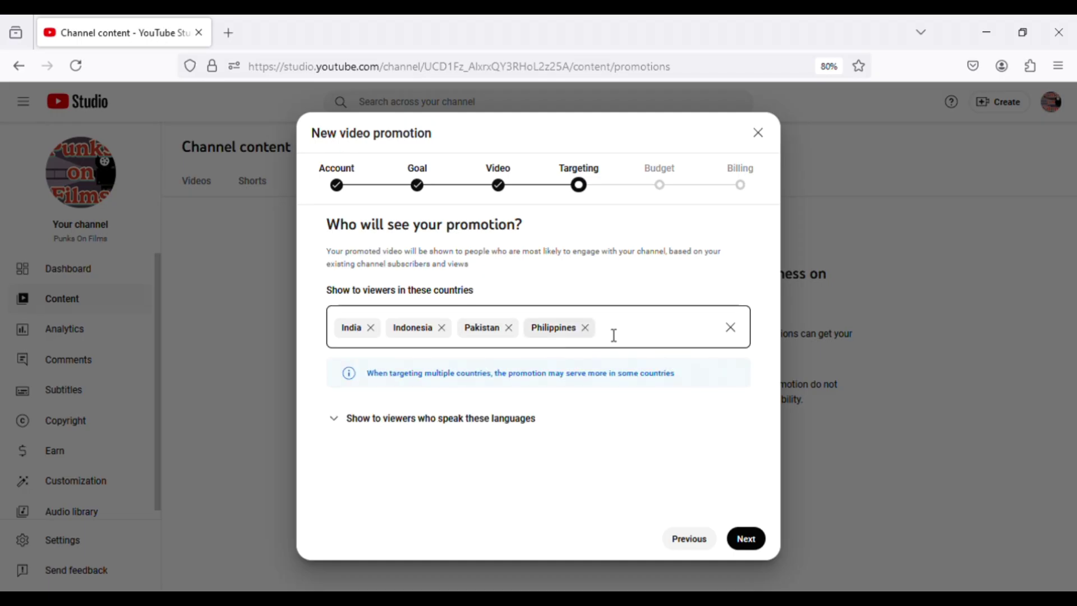
{"action": "left_click", "coordinate": [620, 335]}
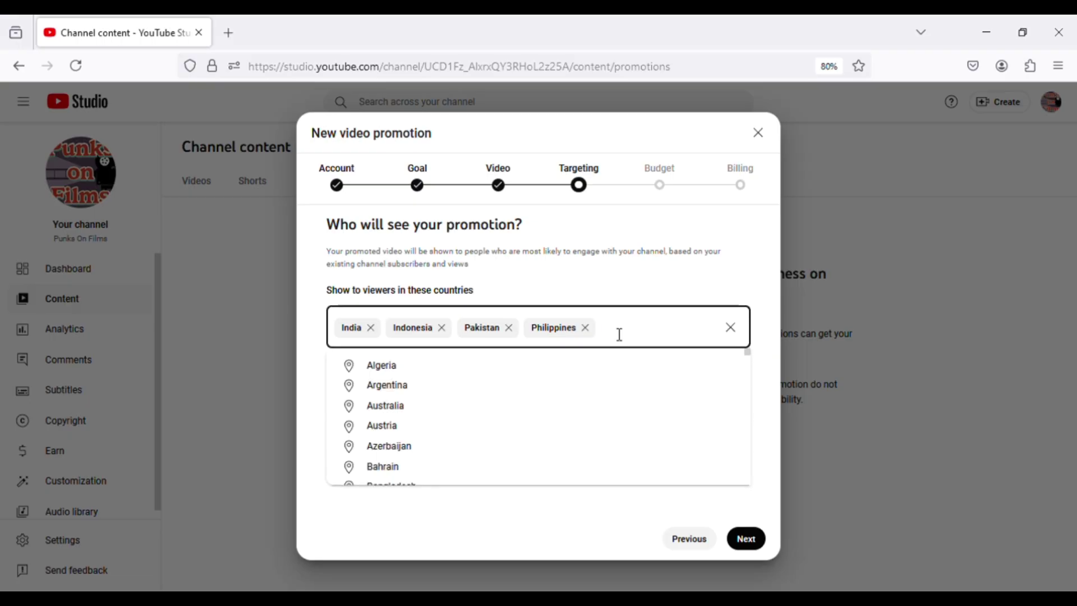
{"action": "type", "text": "ug"}
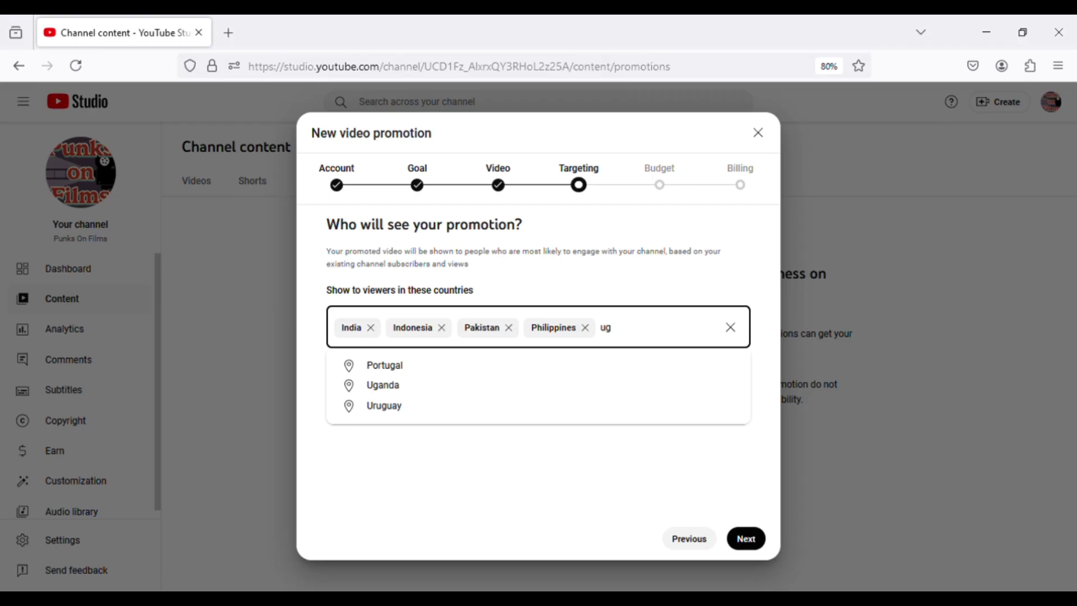
{"action": "left_click", "coordinate": [395, 386]}
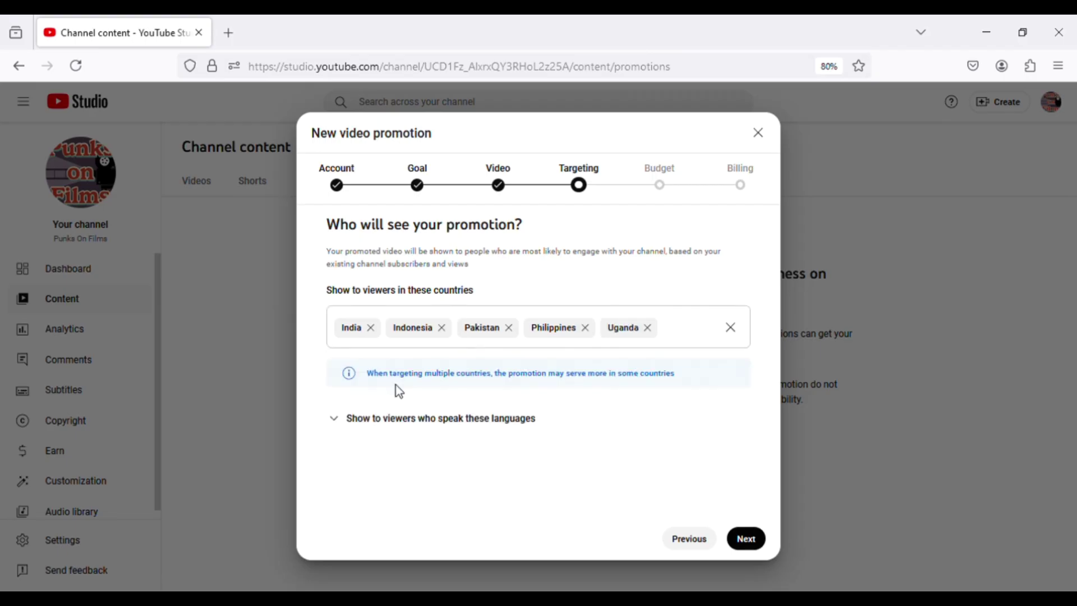
Limit the promotion to viewers who speak English and continue to the budget settings.
{"action": "left_click", "coordinate": [406, 431]}
{"action": "left_click", "coordinate": [419, 494]}
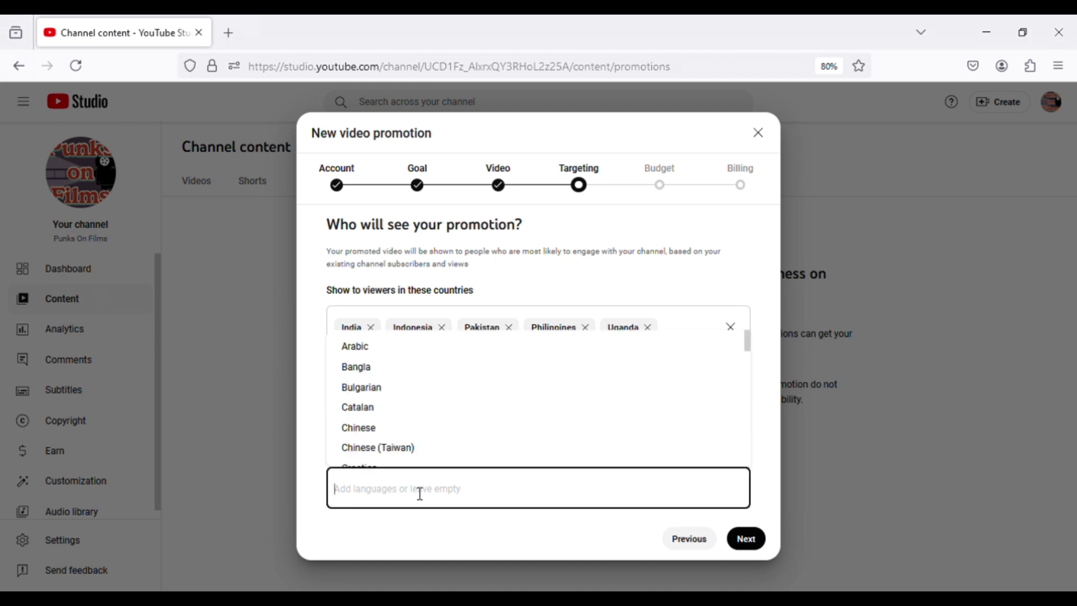
{"action": "type", "text": "eng"}
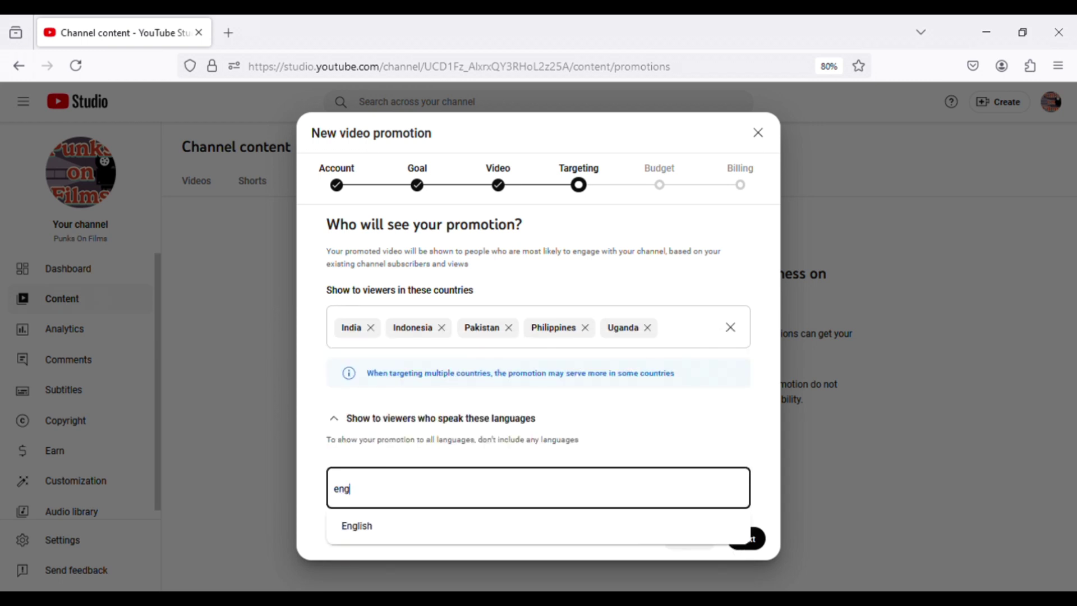
{"action": "left_click", "coordinate": [370, 531]}
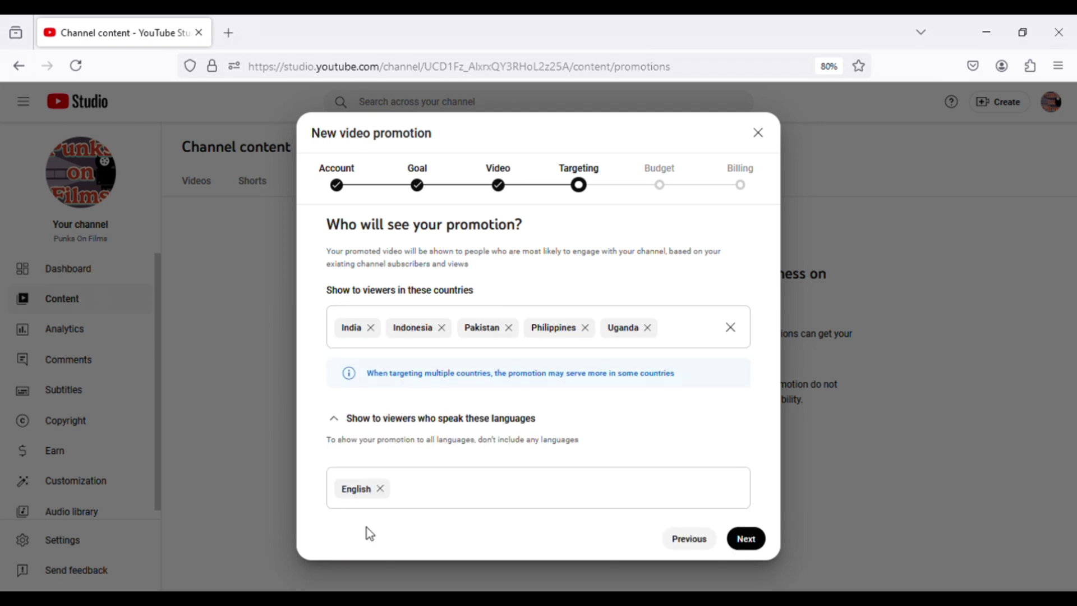
{"action": "left_click", "coordinate": [752, 546]}
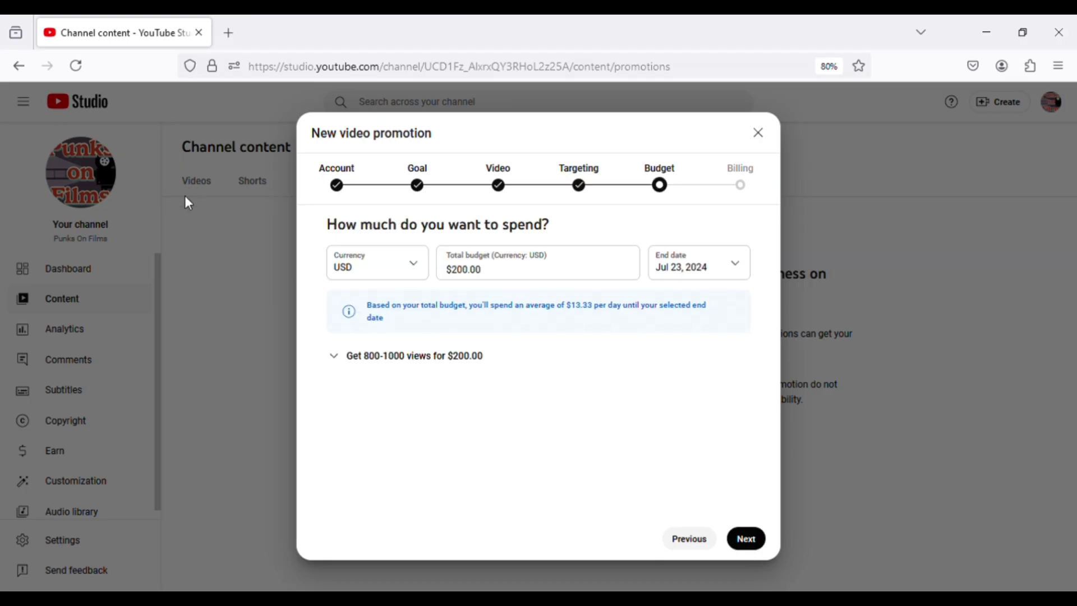
Set the total budget to $20 with an end date of Jul 16, 2024, and continue to billing.
{"action": "left_click_drag", "start_coordinate": [507, 272], "coordinate": [411, 271]}
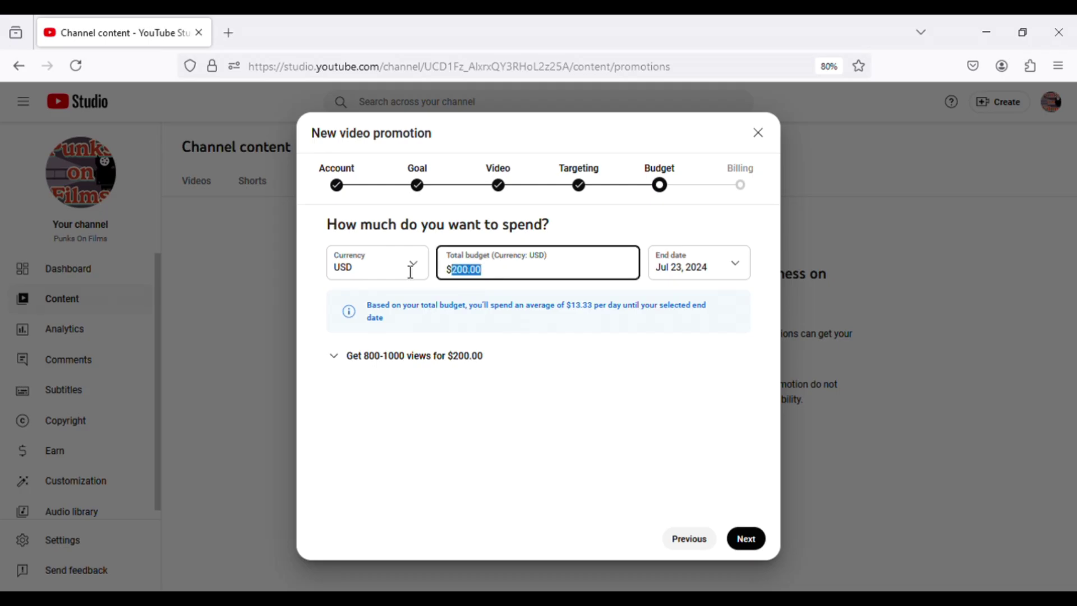
{"action": "type", "text": "20"}
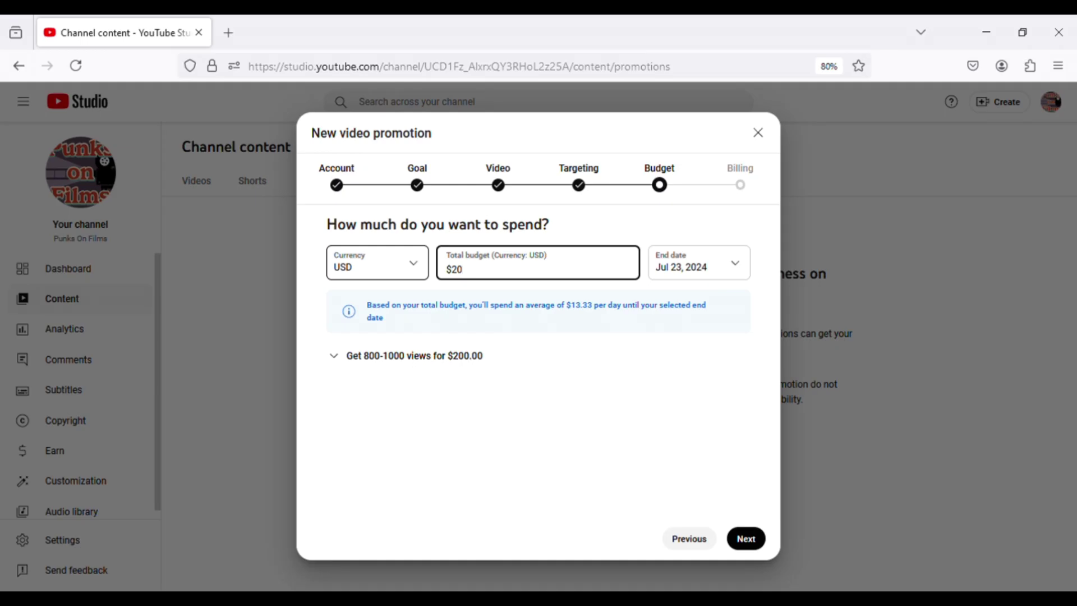
{"action": "left_click", "coordinate": [740, 266]}
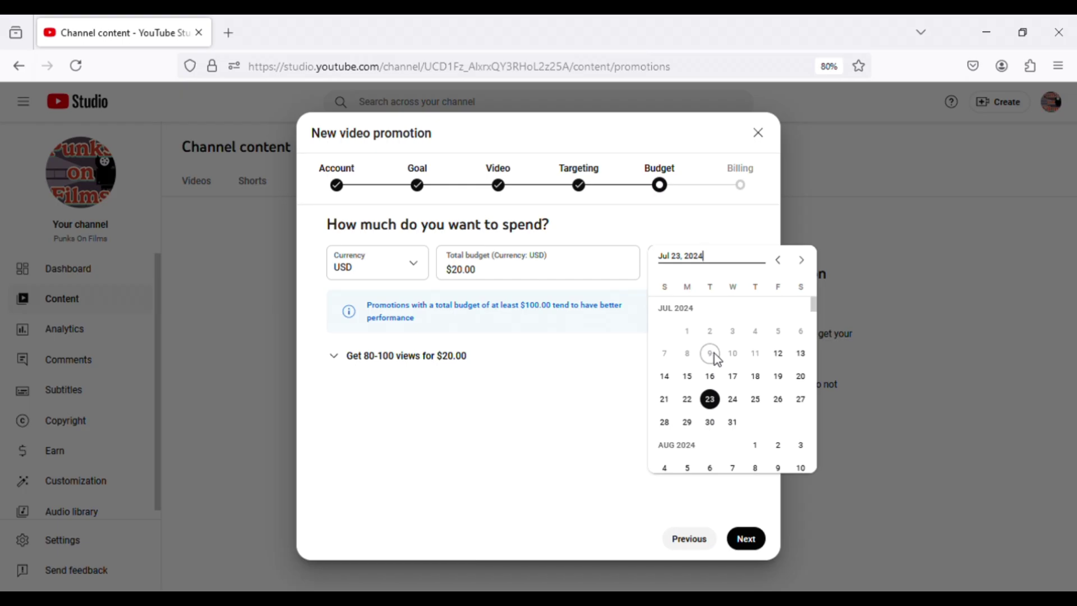
{"action": "left_click", "coordinate": [710, 377]}
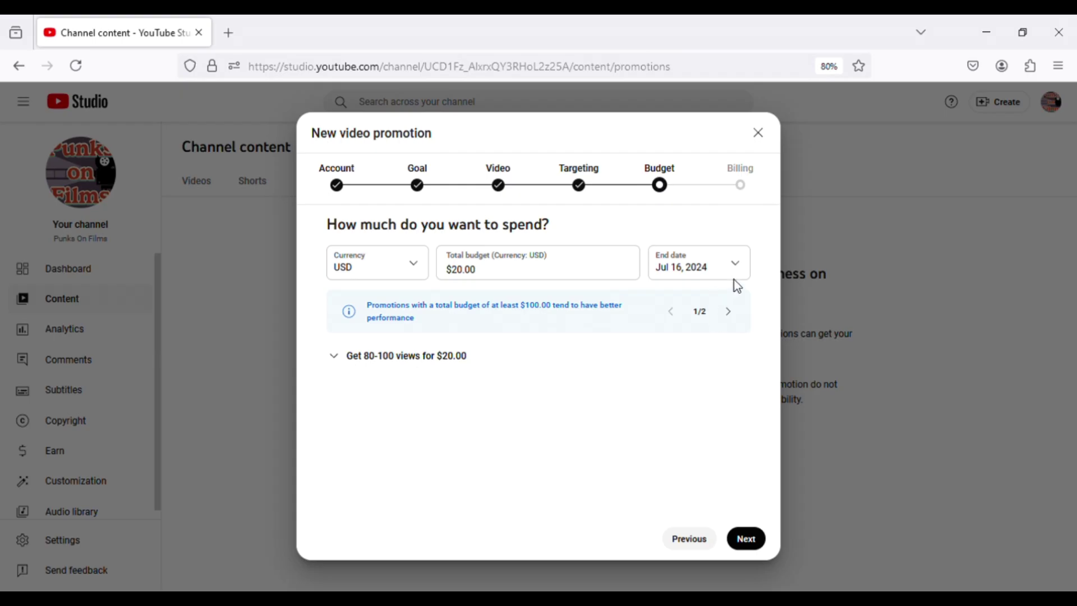
{"action": "left_click", "coordinate": [752, 542]}
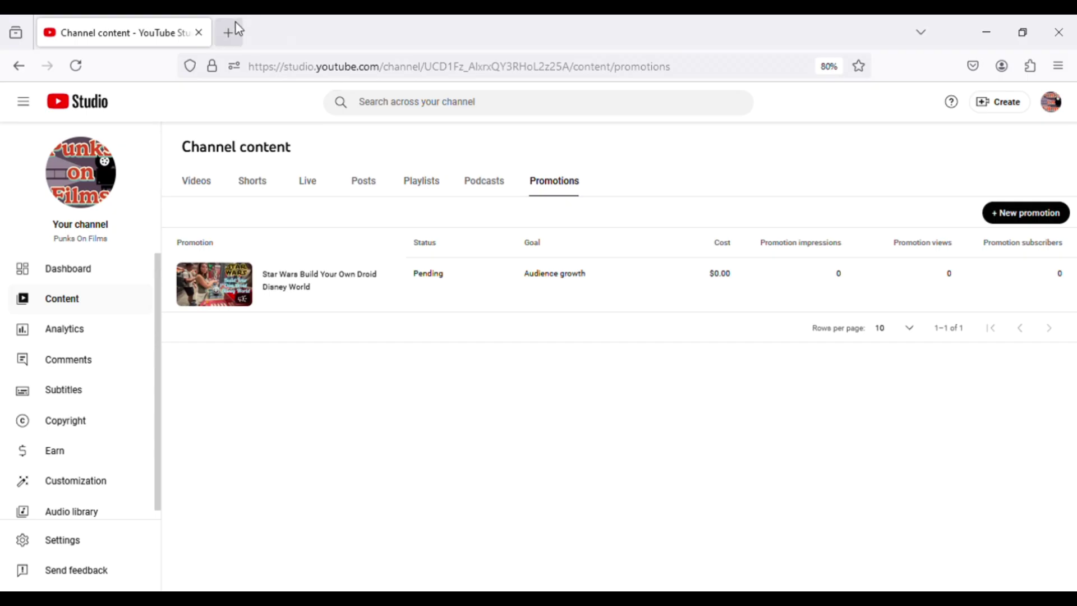
Refresh the promotions list to check the new promotion's status.
{"action": "left_click", "coordinate": [77, 65]}
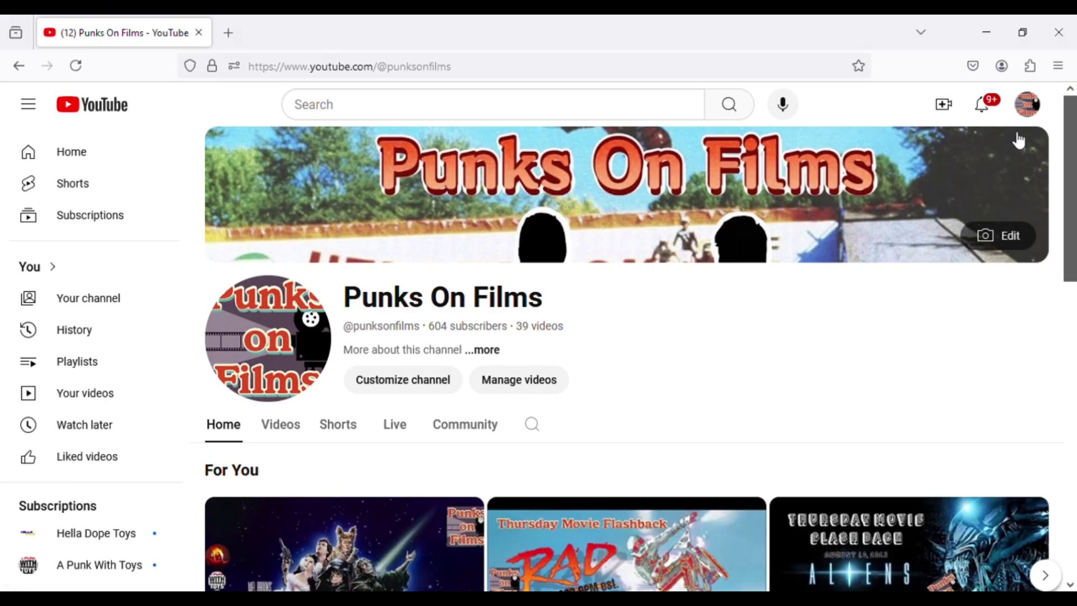
Open YouTube Studio for the Punks On Films channel and show its list of uploaded videos.
{"action": "left_click", "coordinate": [1028, 105]}
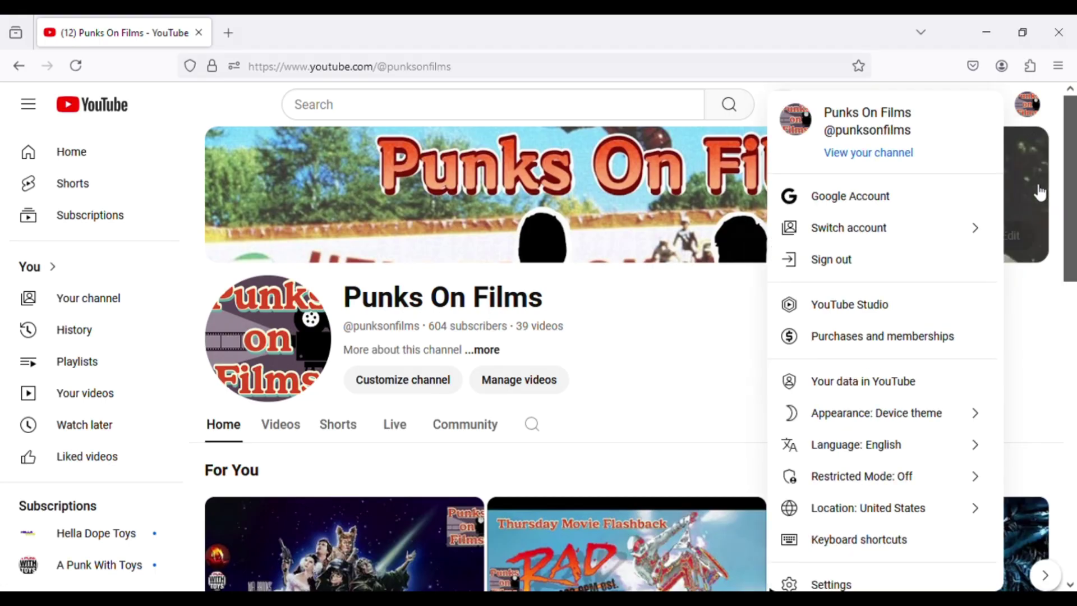
{"action": "left_click", "coordinate": [869, 306]}
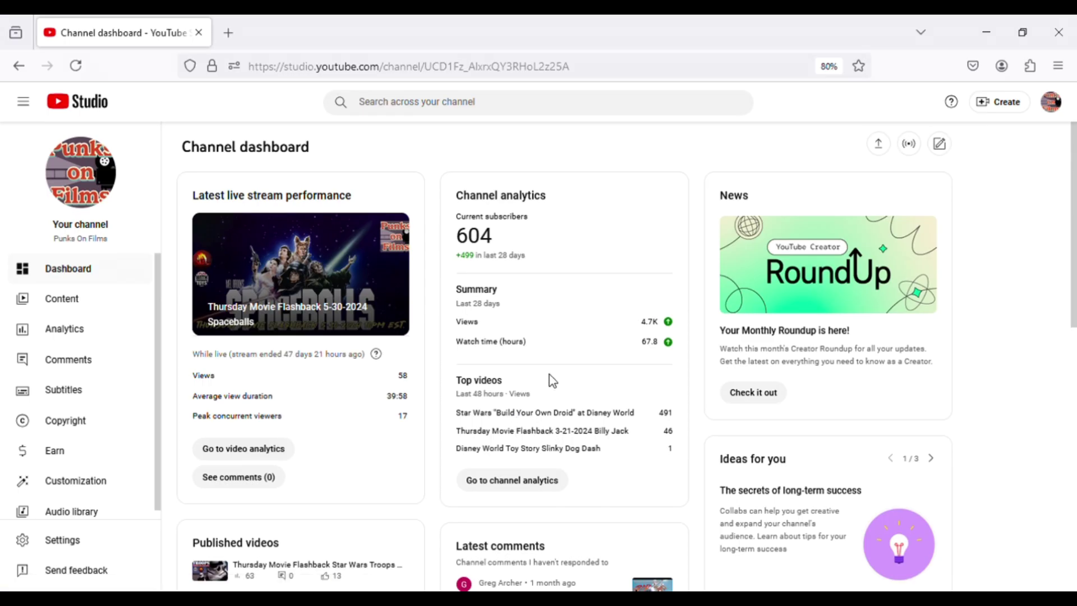
{"action": "left_click", "coordinate": [67, 298]}
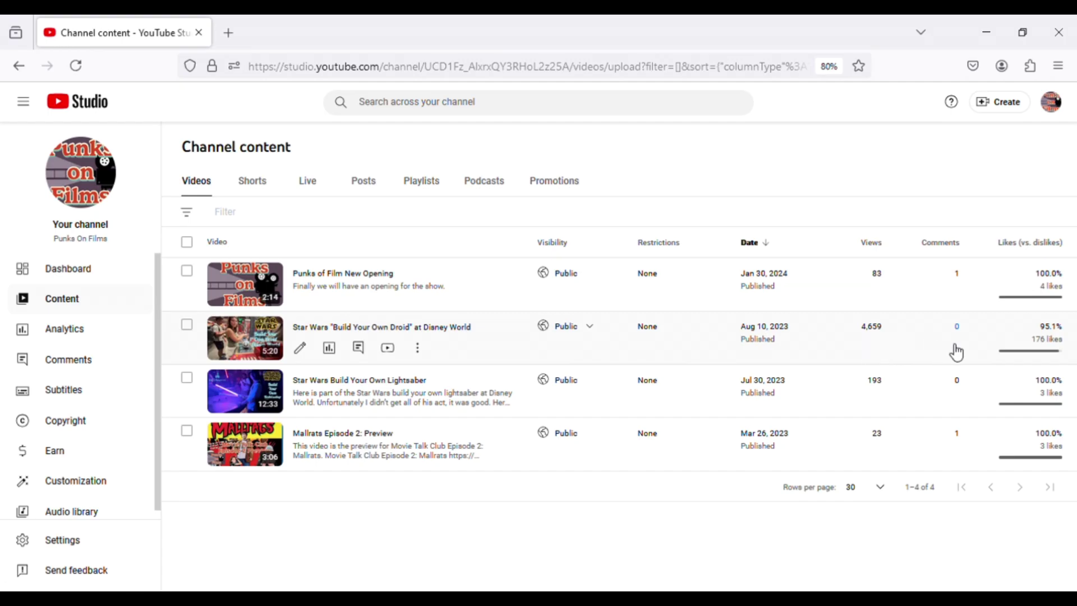
Examine the overview analytics of the Star Wars "Build Your Own Droid" at Disney World video, including views, watch time and subscribers.
{"action": "left_click", "coordinate": [259, 339]}
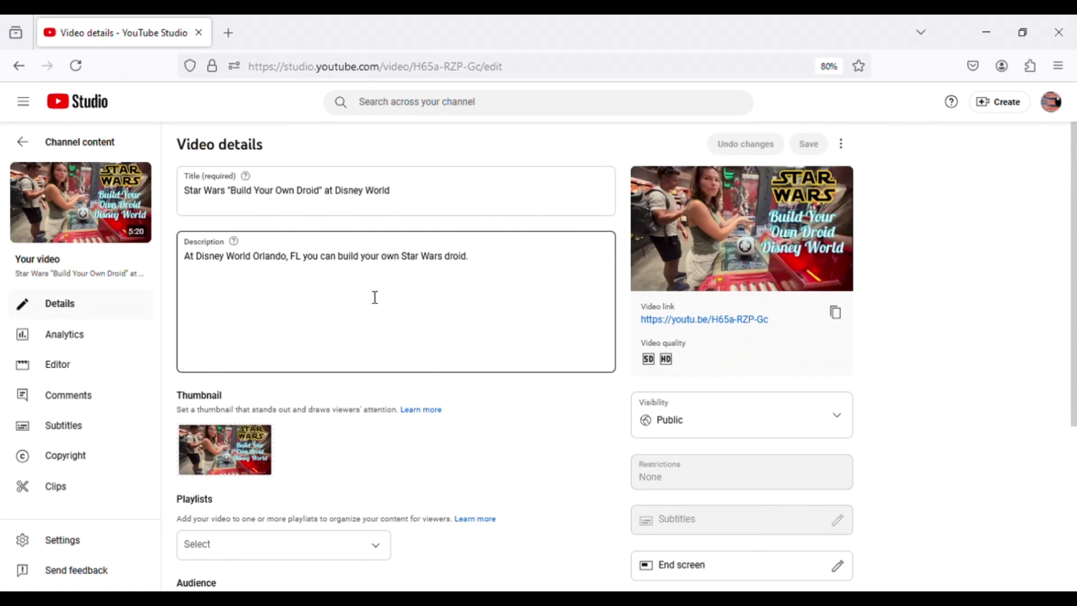
{"action": "left_click", "coordinate": [77, 338]}
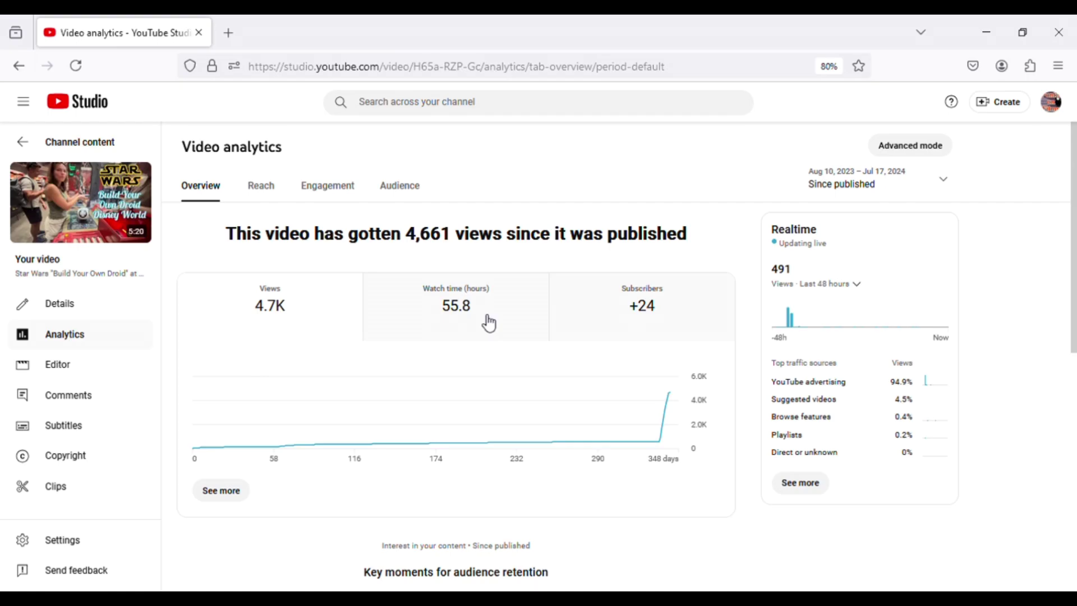
{"action": "mouse_move", "coordinate": [642, 318]}
{"action": "mouse_move", "coordinate": [661, 443]}
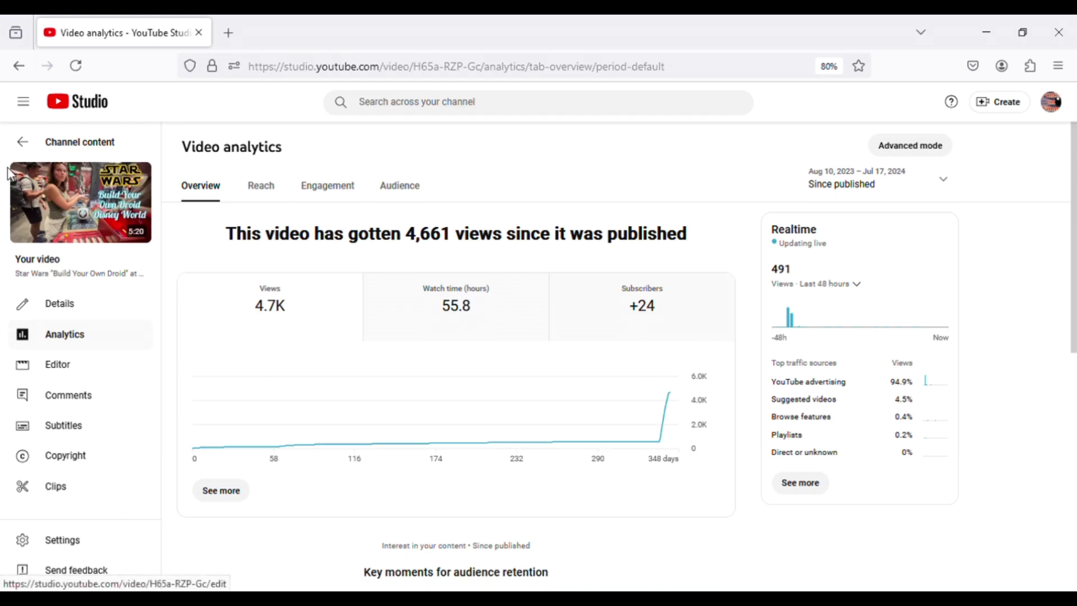
Open the Star Wars Build Your Own Droid promotion from the channel content and review its results, target countries and budget.
{"action": "left_click", "coordinate": [32, 144]}
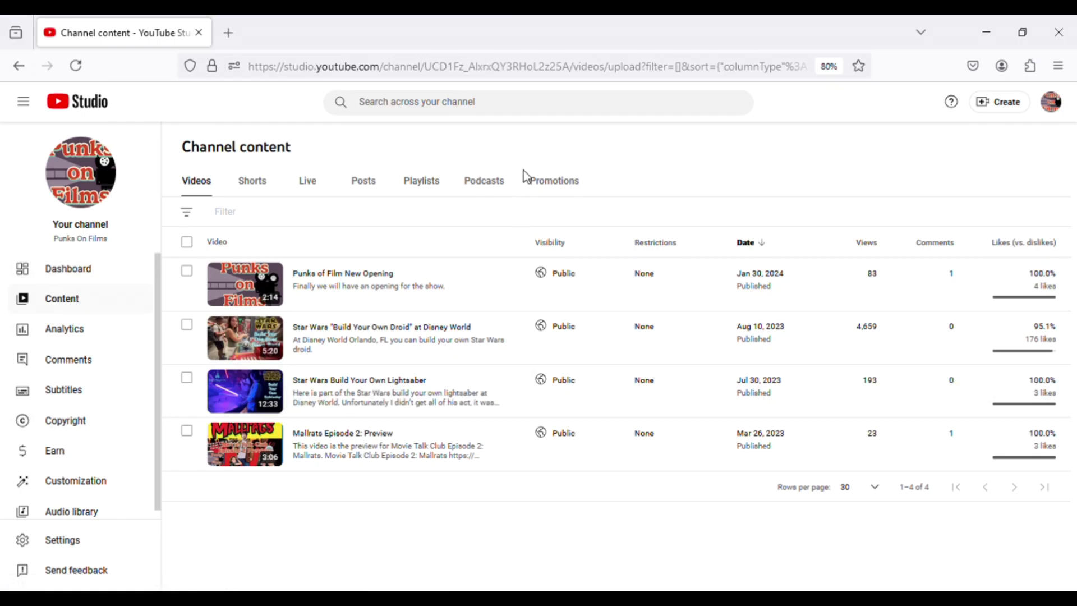
{"action": "left_click", "coordinate": [570, 190]}
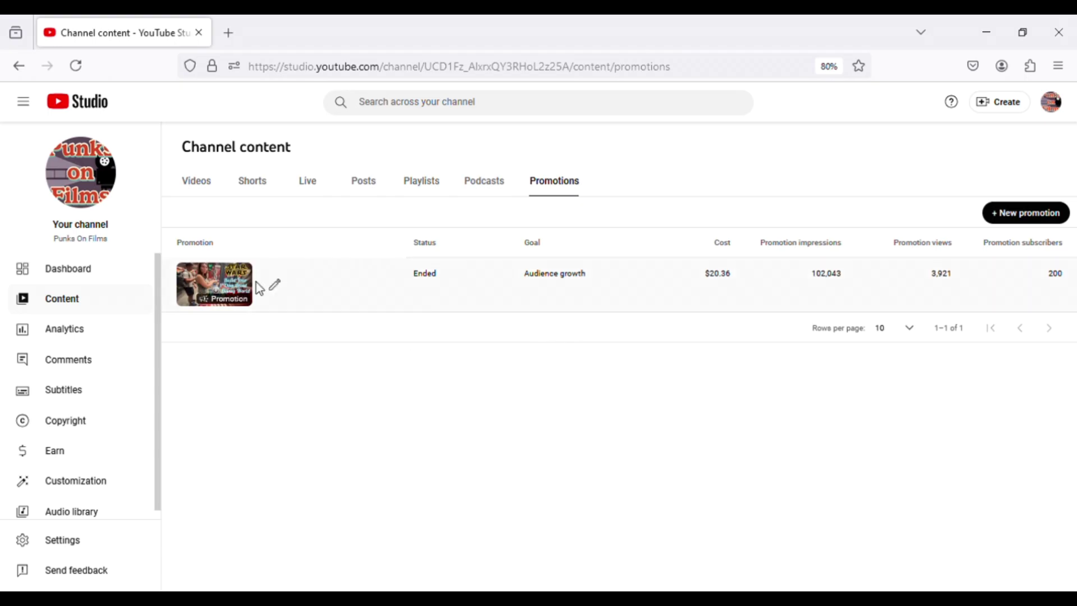
{"action": "left_click", "coordinate": [227, 285]}
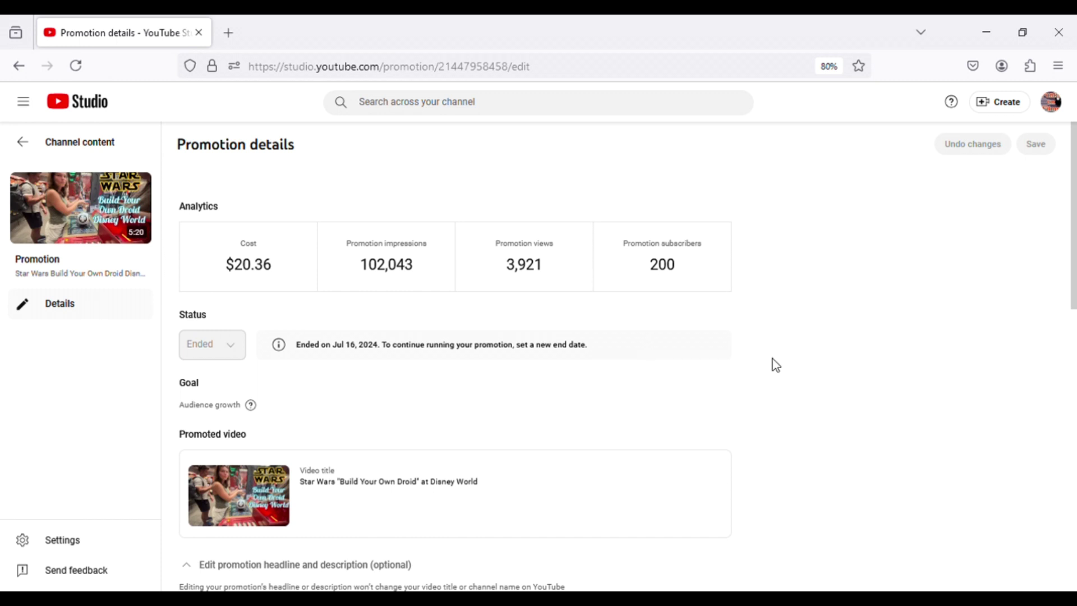
{"action": "scroll", "coordinate": [776, 351], "scroll_direction": "down", "scroll_amount": 1}
{"action": "scroll", "coordinate": [776, 350], "scroll_direction": "down", "scroll_amount": 5}
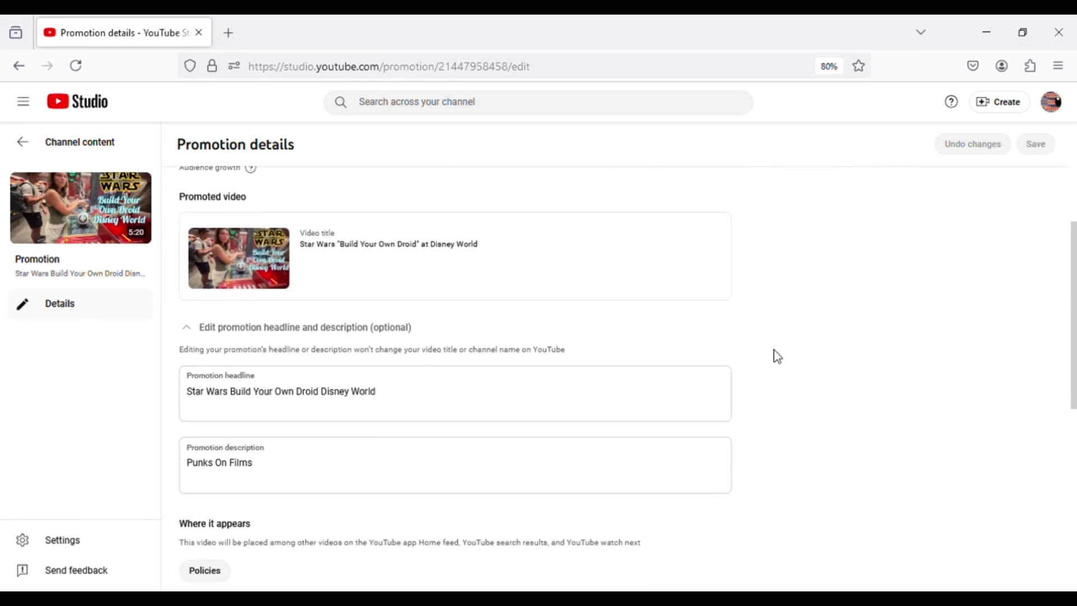
{"action": "scroll", "coordinate": [787, 360], "scroll_direction": "down", "scroll_amount": 8}
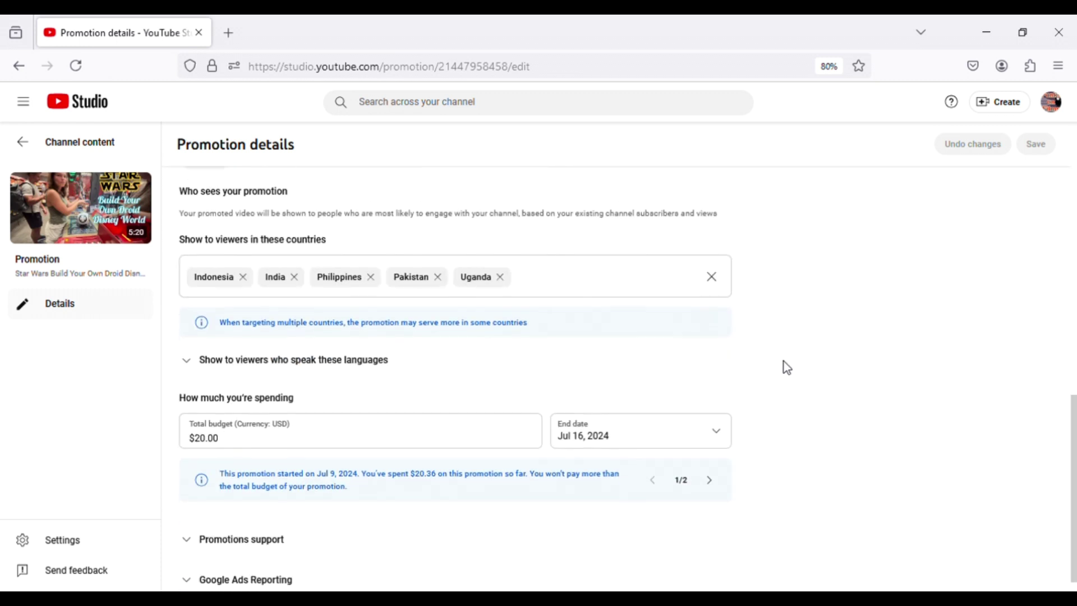
{"action": "scroll", "coordinate": [779, 381], "scroll_direction": "up", "scroll_amount": 4}
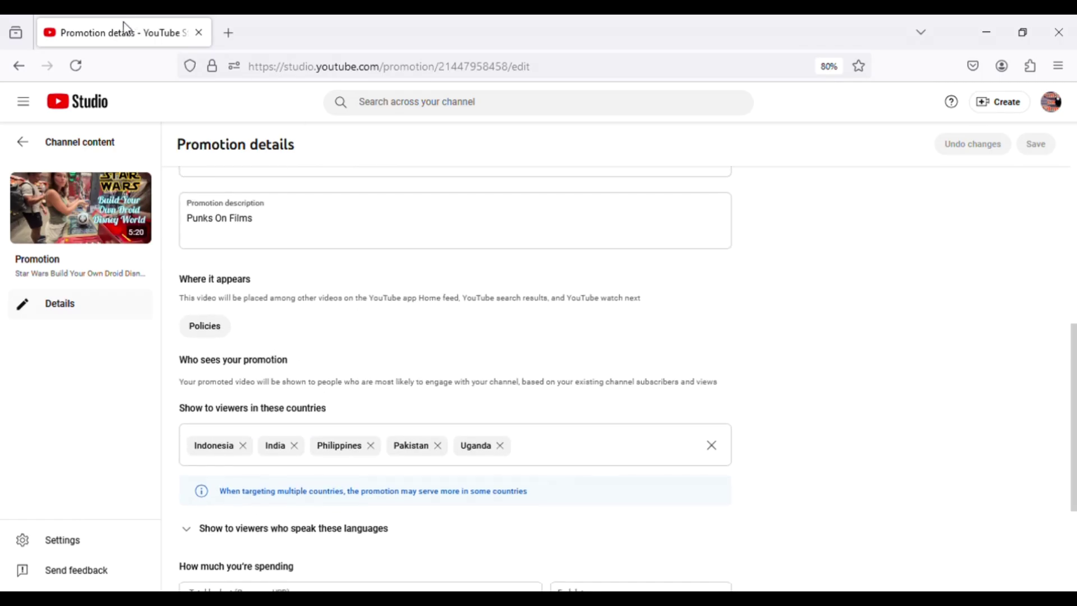
Return to the Star Wars "Build Your Own Droid" video, examine its audience retention analytics, and open its comments.
{"action": "left_click", "coordinate": [19, 66]}
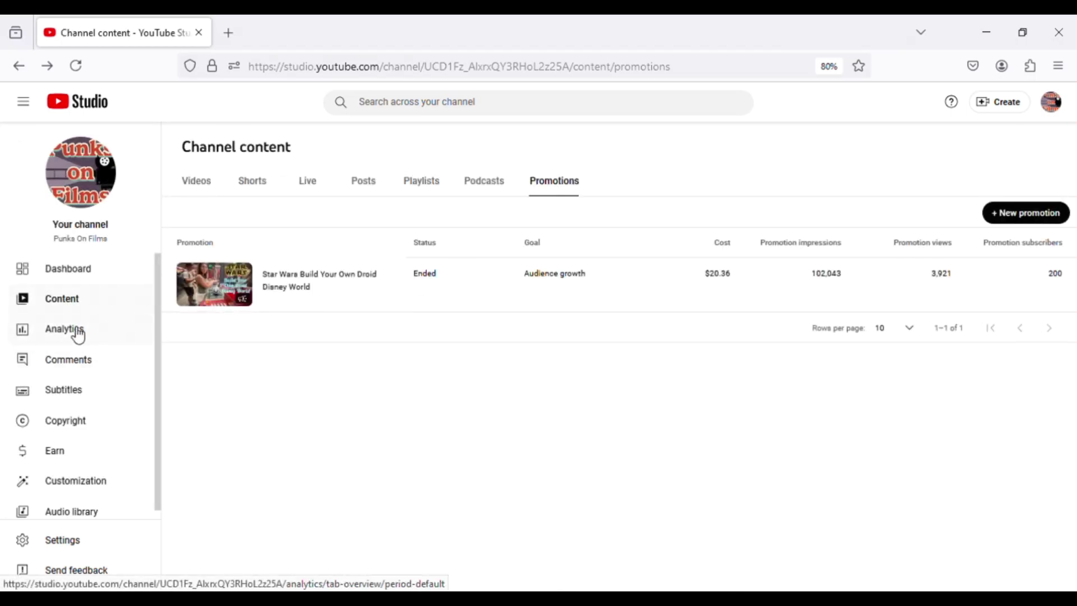
{"action": "left_click", "coordinate": [59, 305]}
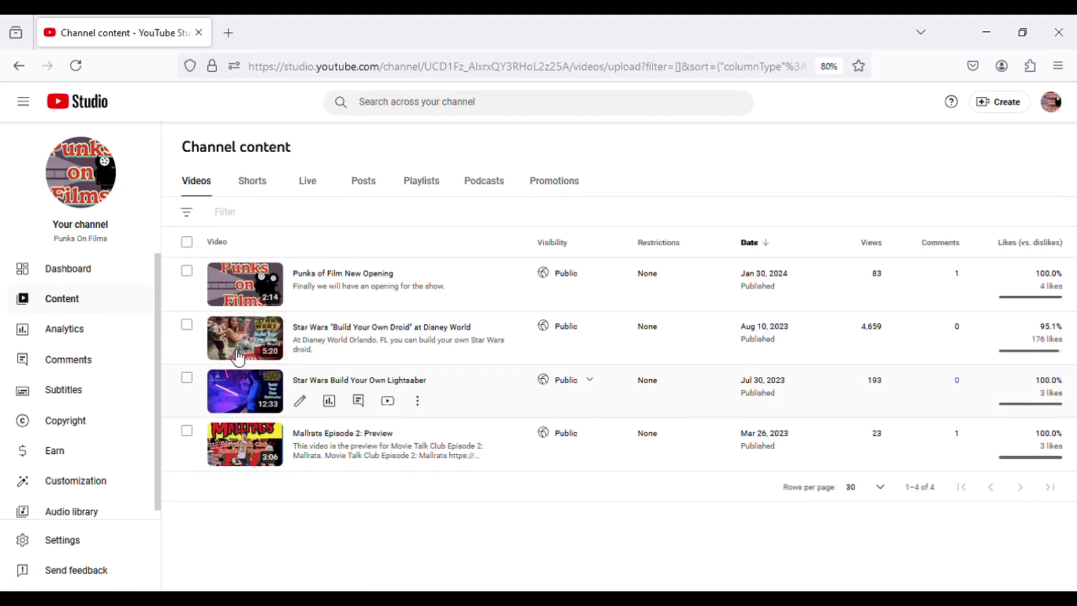
{"action": "left_click", "coordinate": [248, 347]}
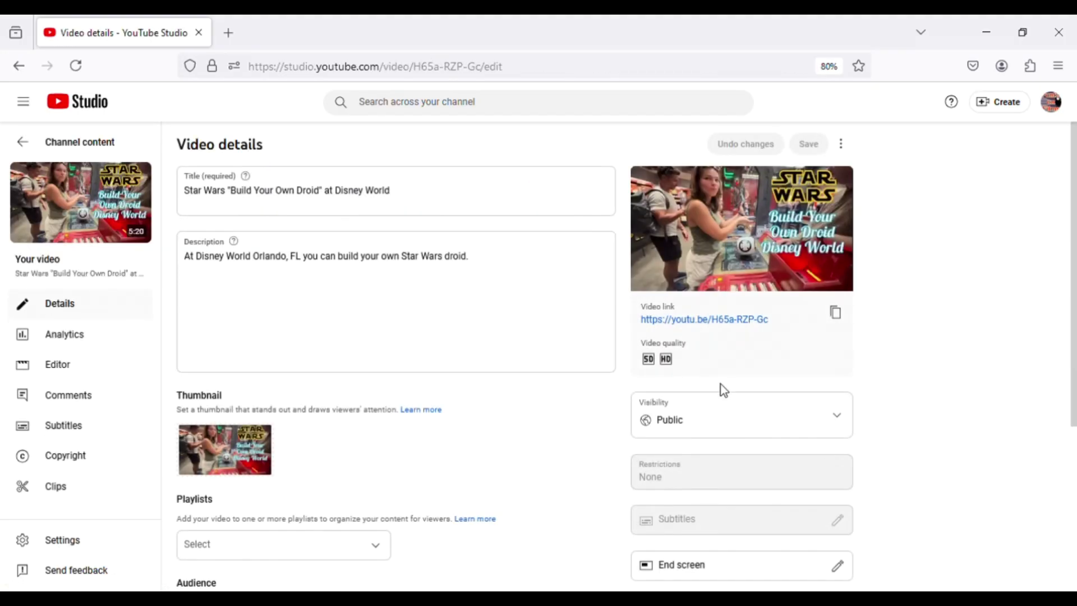
{"action": "scroll", "coordinate": [878, 361], "scroll_direction": "down", "scroll_amount": 2}
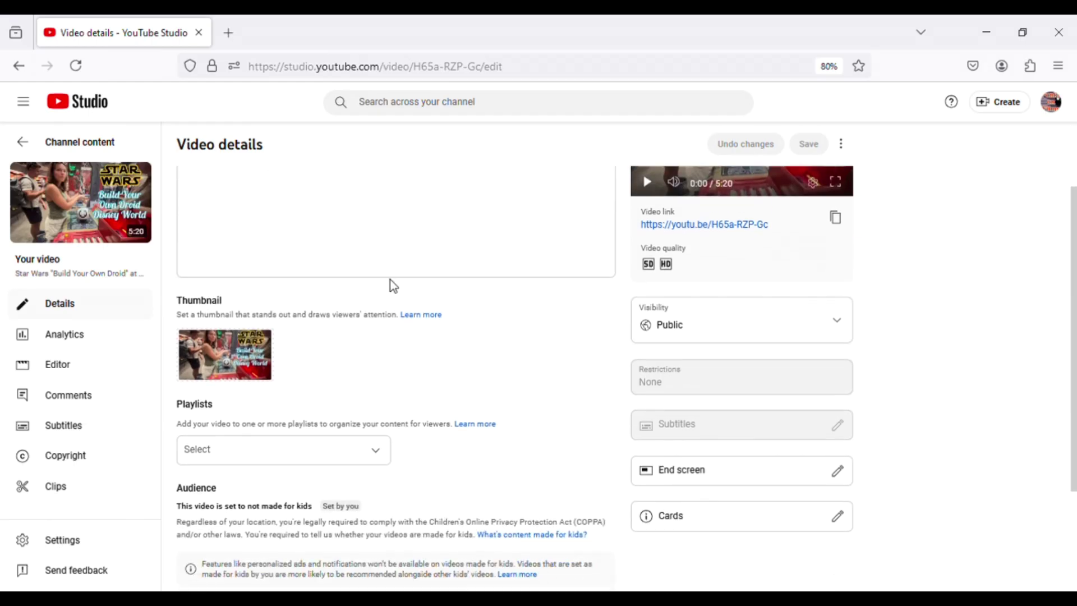
{"action": "left_click", "coordinate": [74, 337]}
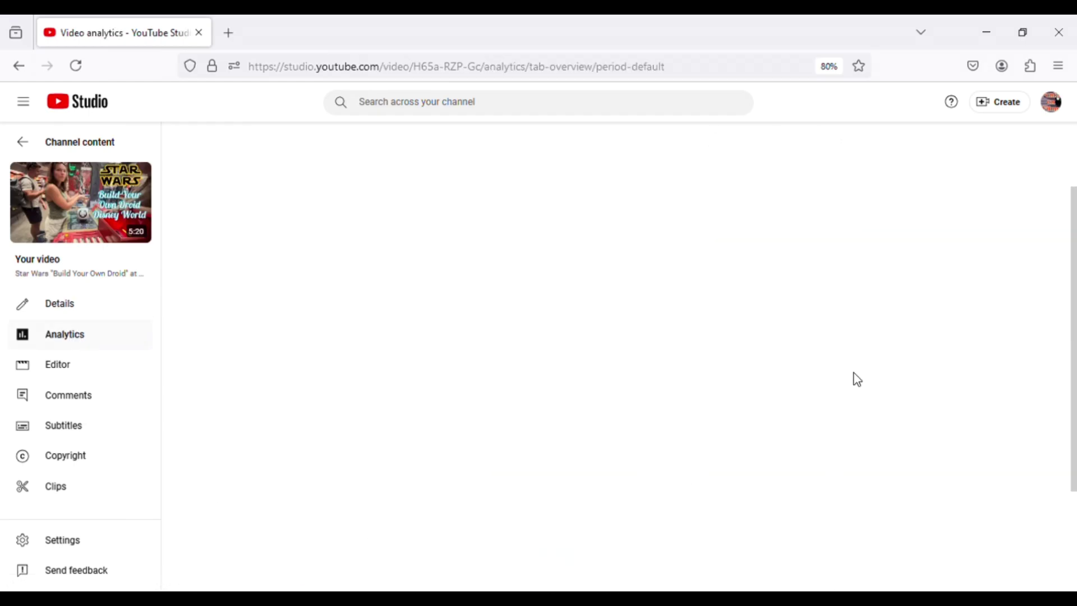
{"action": "scroll", "coordinate": [855, 376], "scroll_direction": "down", "scroll_amount": 3}
{"action": "scroll", "coordinate": [857, 379], "scroll_direction": "down", "scroll_amount": 4}
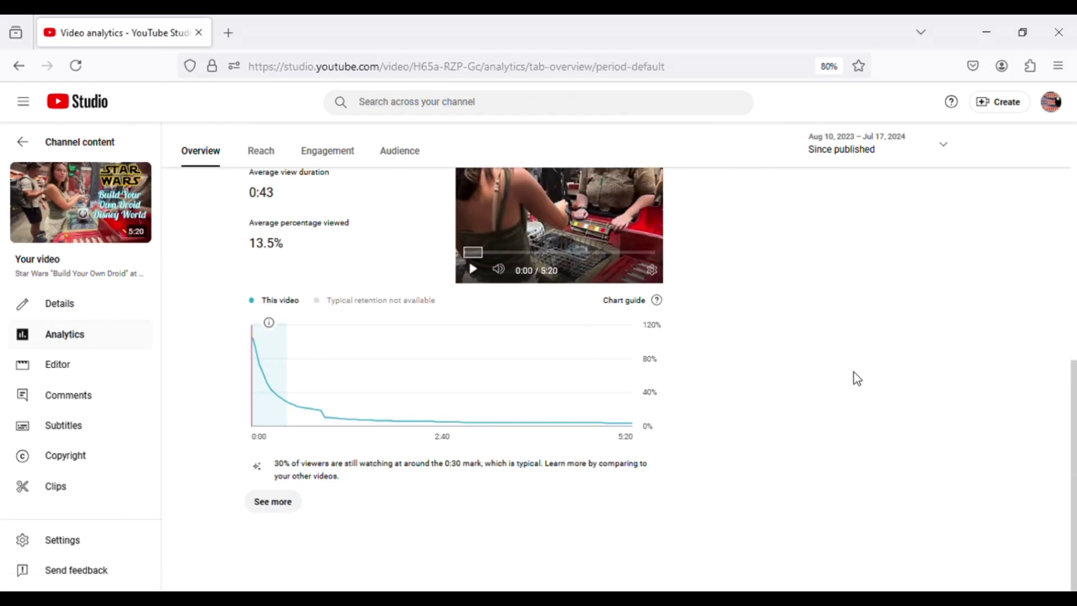
{"action": "scroll", "coordinate": [855, 377], "scroll_direction": "up", "scroll_amount": 1}
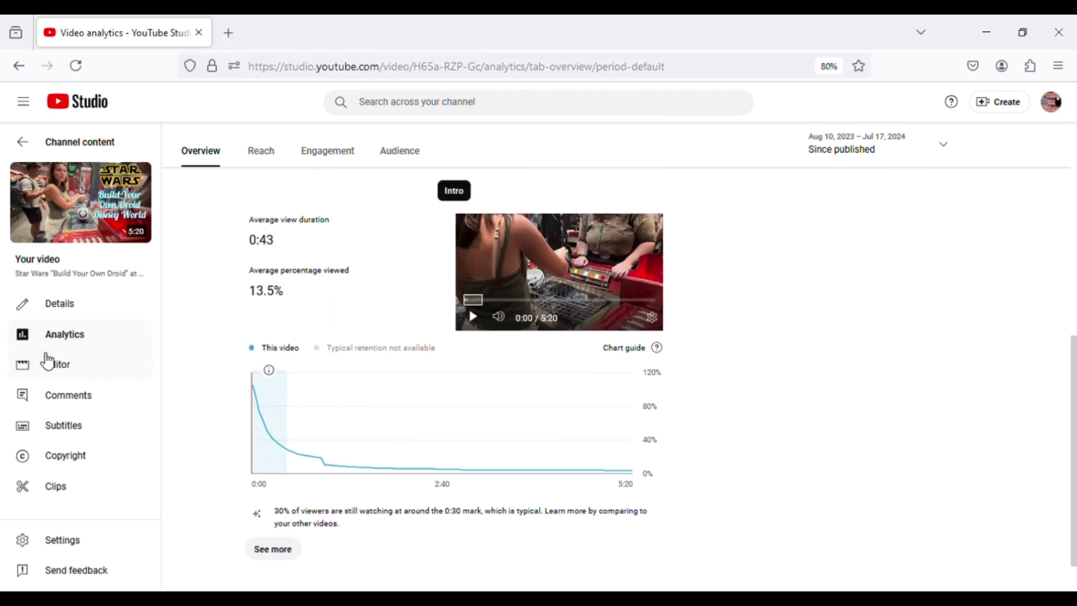
{"action": "left_click", "coordinate": [69, 398]}
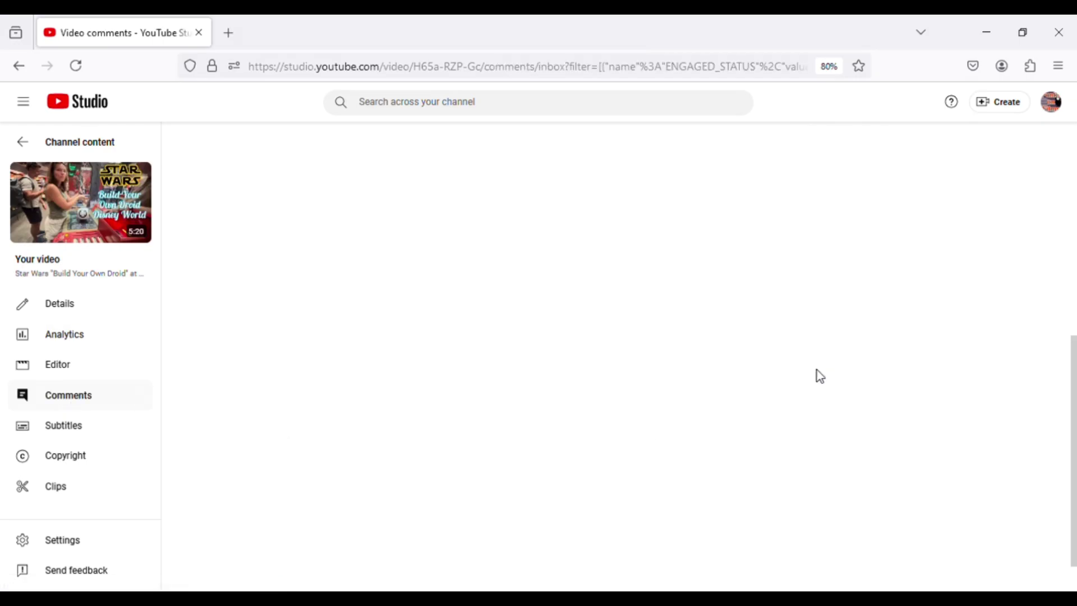